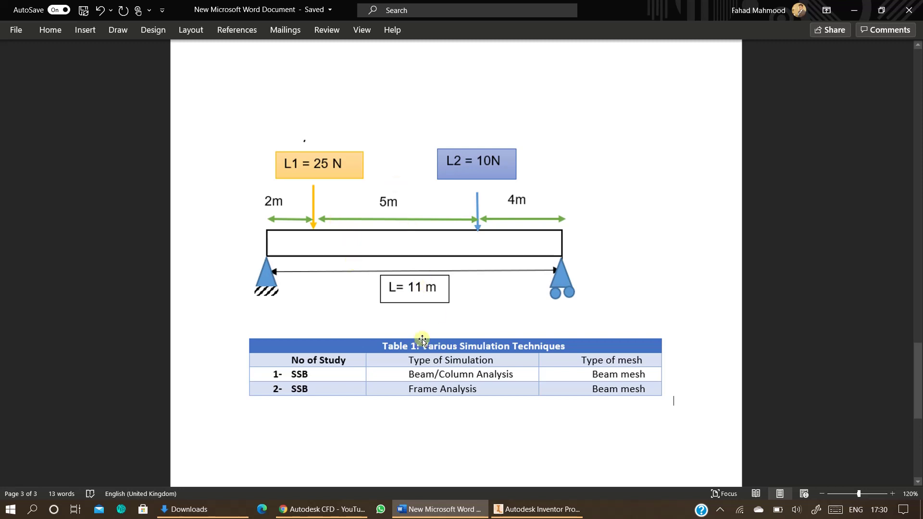
Switch to Autodesk Inventor, check the default template's units and drawing standard, and start a new assembly
{"action": "left_click", "coordinate": [536, 510]}
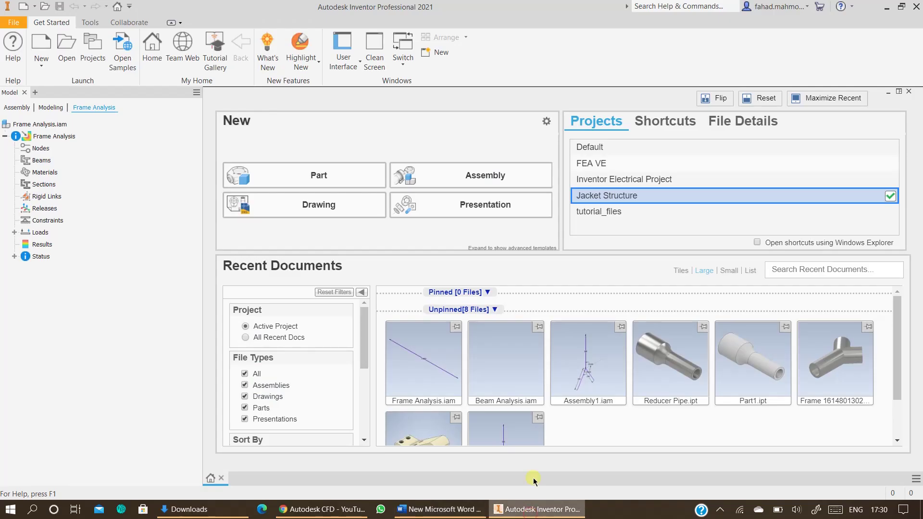
{"action": "left_click", "coordinate": [547, 121]}
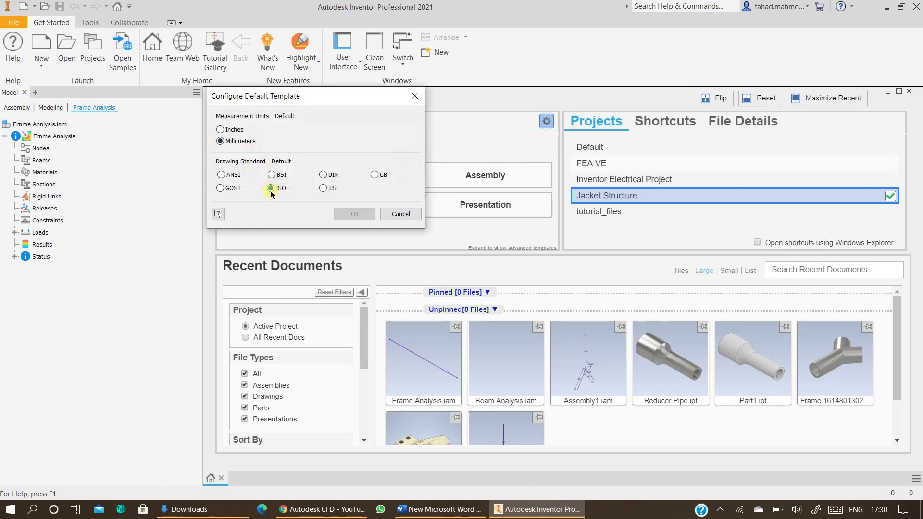
{"action": "left_click", "coordinate": [400, 215]}
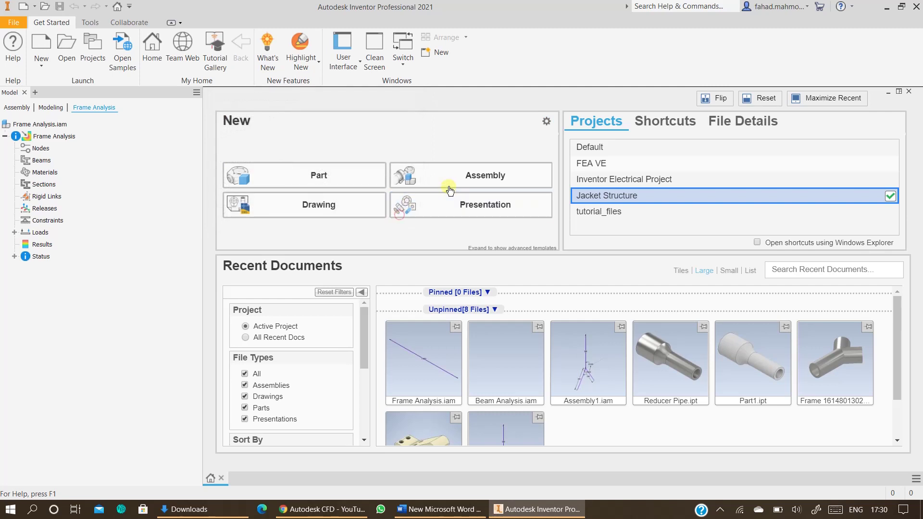
{"action": "left_click", "coordinate": [447, 183]}
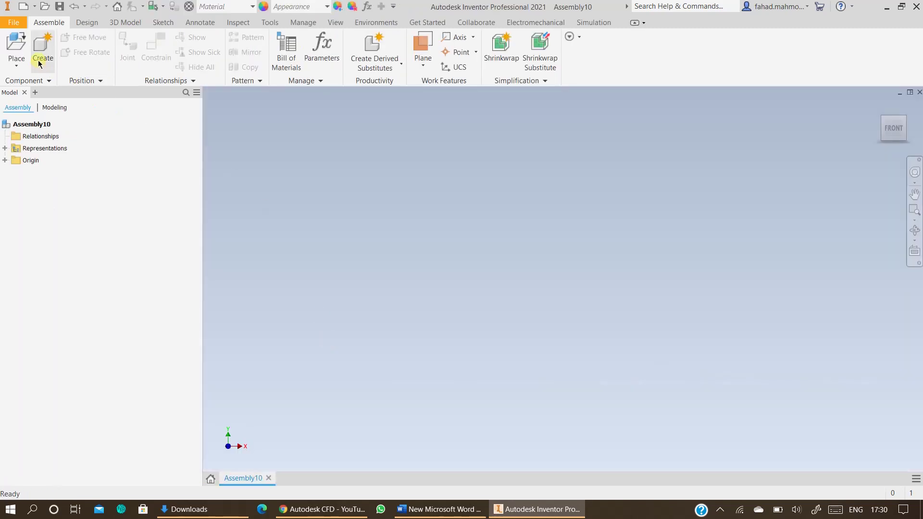
Create an in-place part named Frame Beam in the assembly using the Standard.ipt template
{"action": "left_click", "coordinate": [41, 57]}
{"action": "double_click", "coordinate": [244, 130]}
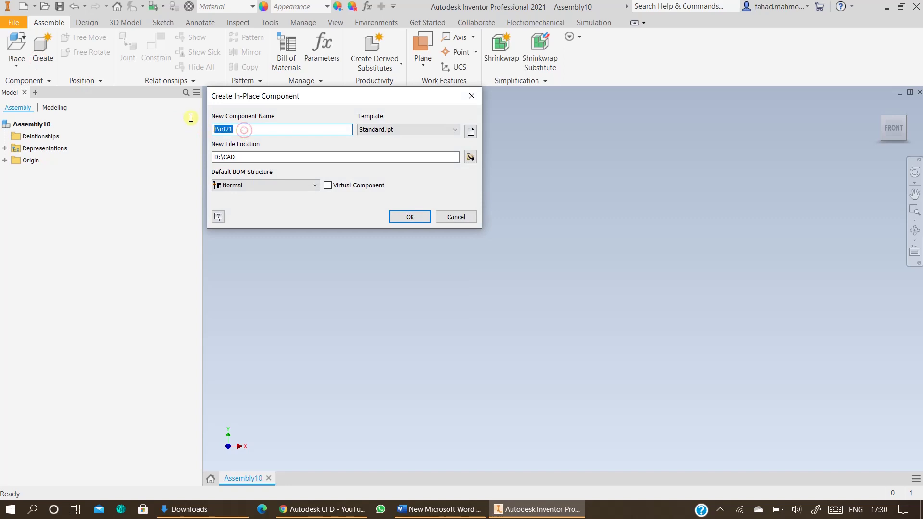
{"action": "type", "text": "Frame Beam"}
{"action": "left_click", "coordinate": [392, 216]}
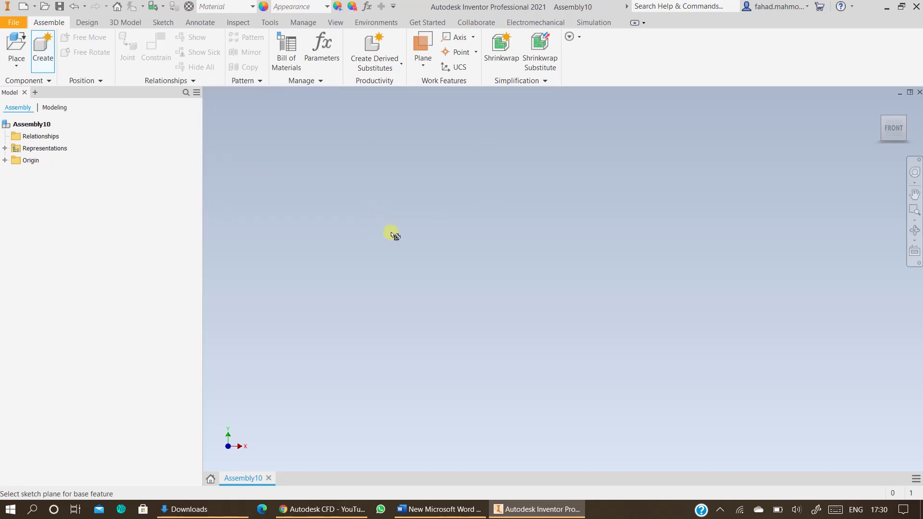
{"action": "left_click", "coordinate": [392, 236]}
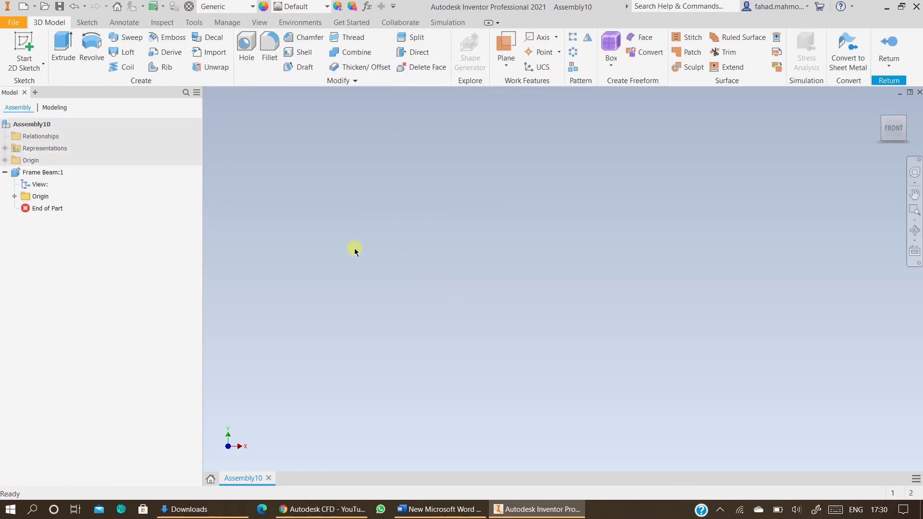
Sketch an 11 m horizontal line through the origin on the part's XY plane, matching the beam length in the Word diagram
{"action": "left_click", "coordinate": [25, 48]}
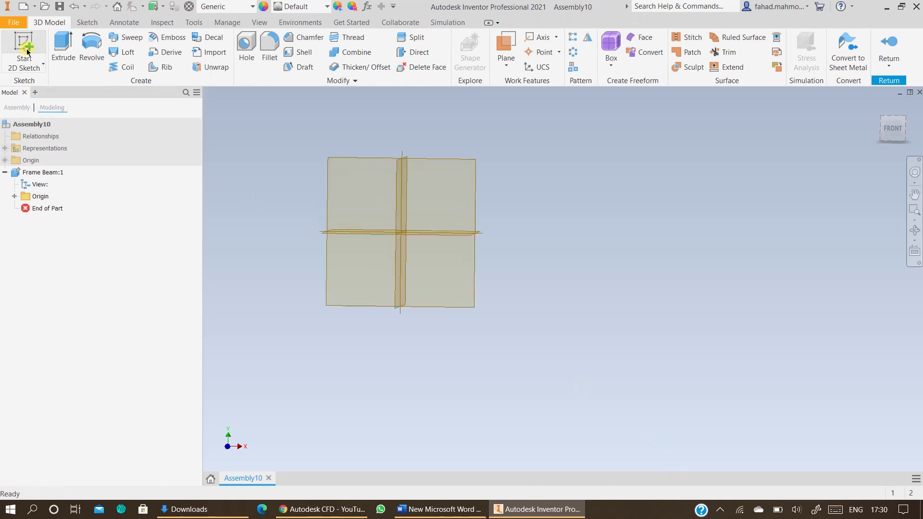
{"action": "left_click", "coordinate": [603, 249]}
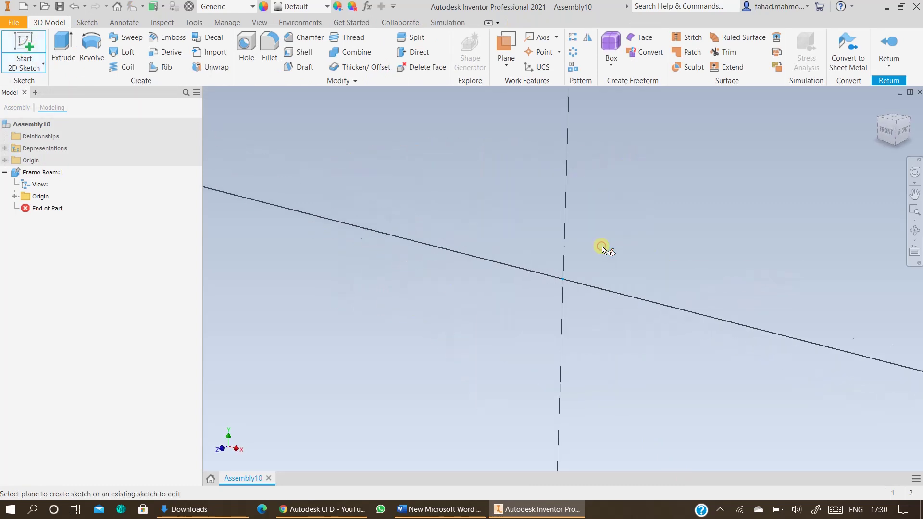
{"action": "left_click", "coordinate": [62, 49]}
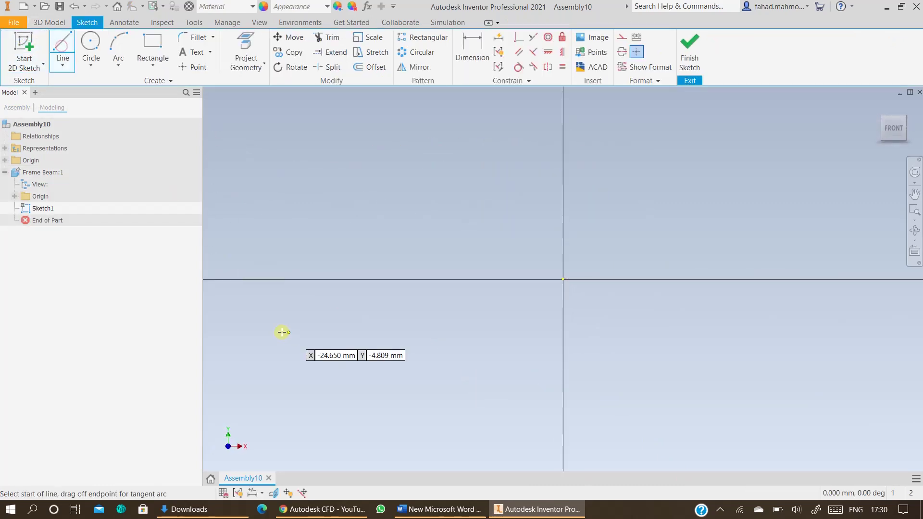
{"action": "left_click", "coordinate": [462, 508]}
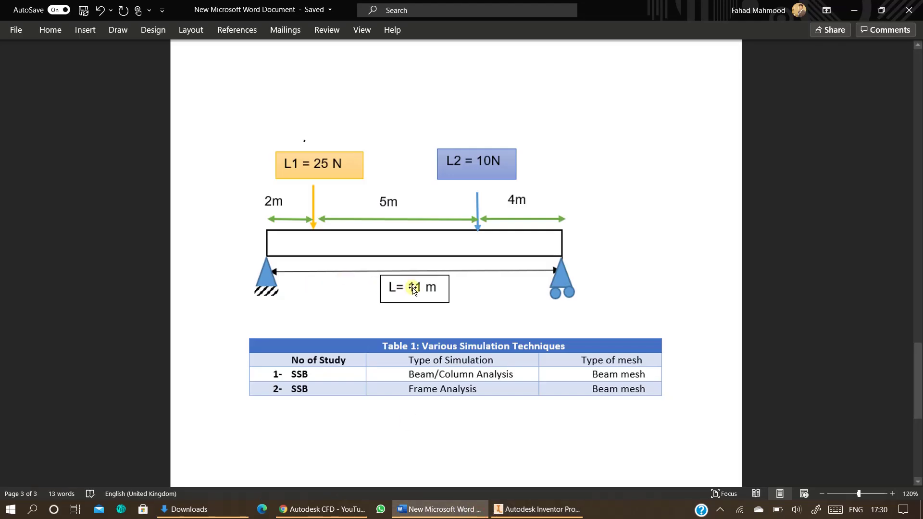
{"action": "left_click", "coordinate": [503, 506]}
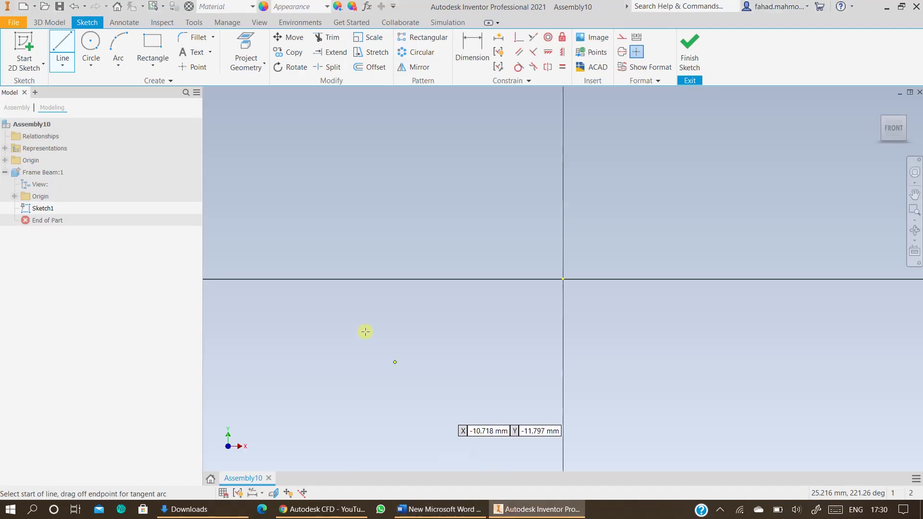
{"action": "left_click", "coordinate": [276, 282]}
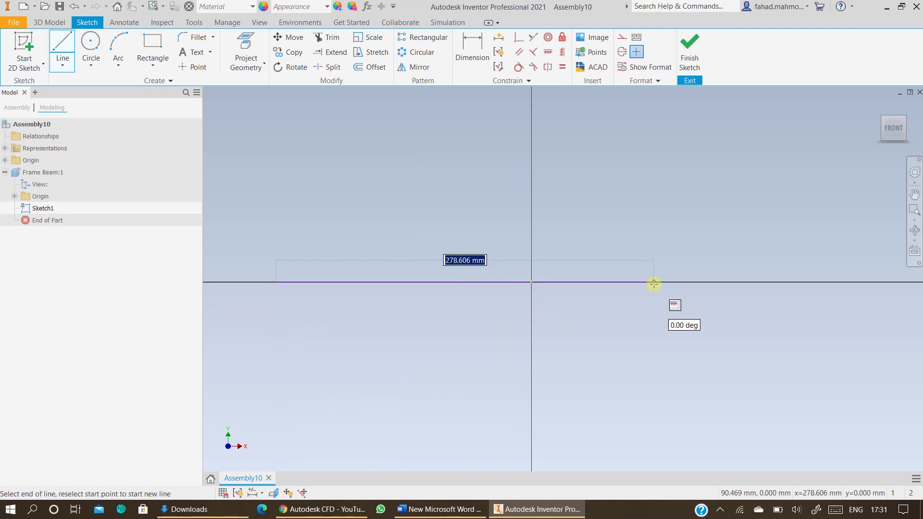
{"action": "type", "text": "11"}
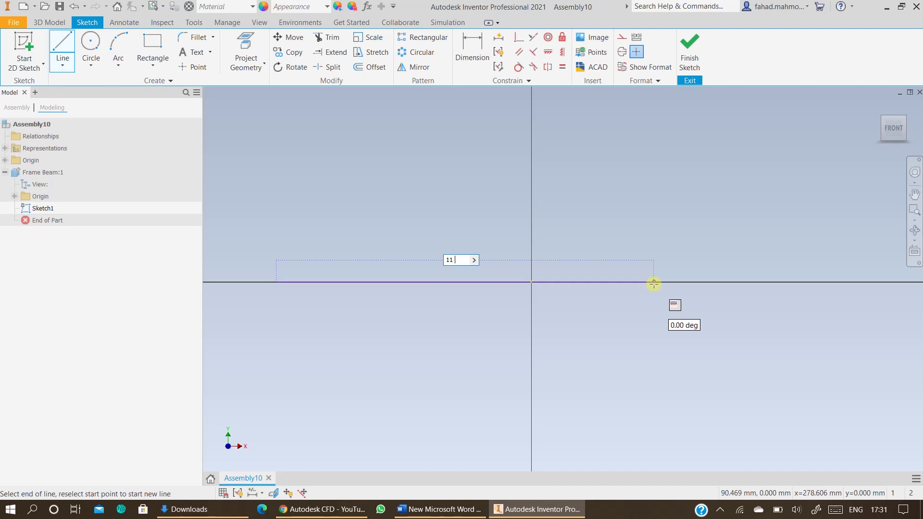
{"action": "type", "text": " m"}
{"action": "key", "text": "Return"}
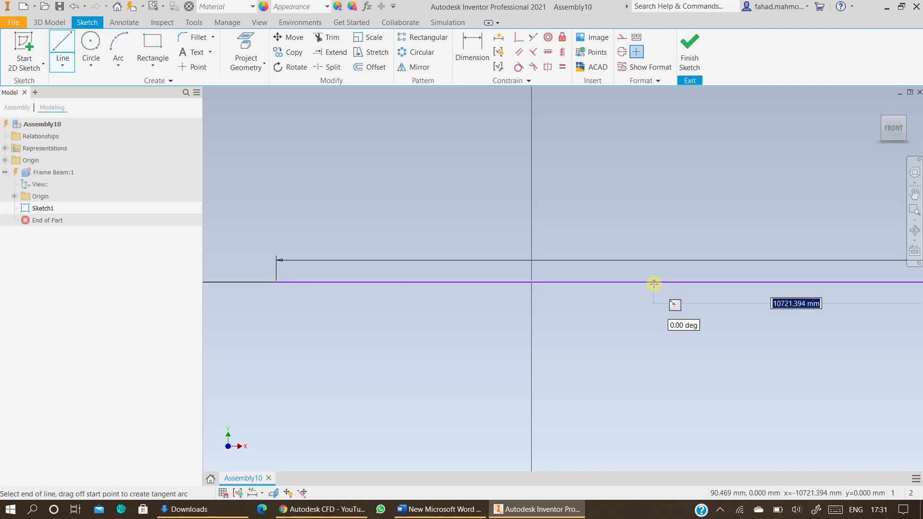
{"action": "left_click", "coordinate": [696, 71]}
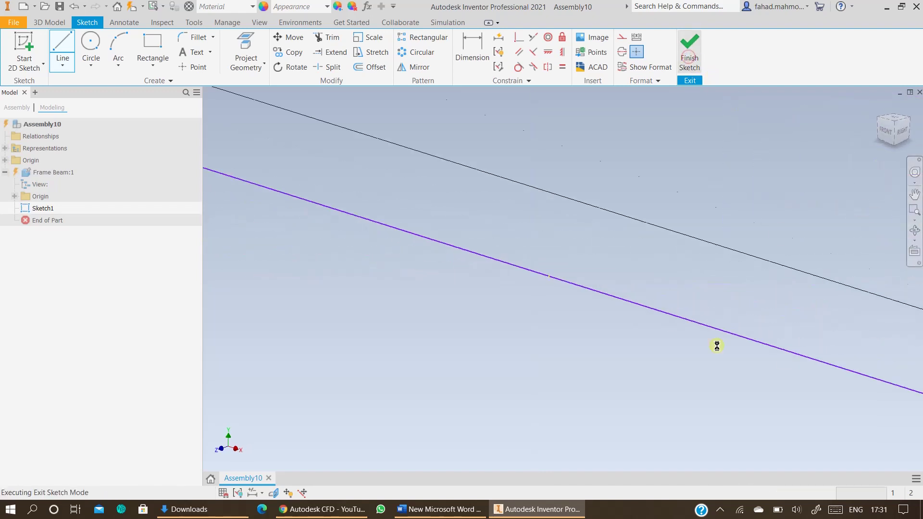
Leave the Frame Beam part and return to editing the top-level assembly
{"action": "scroll", "coordinate": [615, 321], "scroll_direction": "down", "scroll_amount": 5}
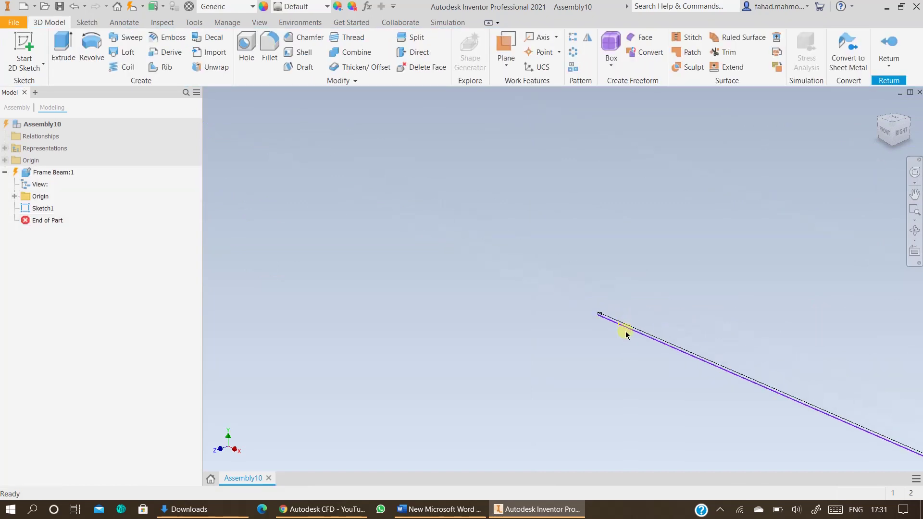
{"action": "scroll", "coordinate": [625, 260], "scroll_direction": "up", "scroll_amount": 5}
{"action": "scroll", "coordinate": [691, 279], "scroll_direction": "down", "scroll_amount": 3}
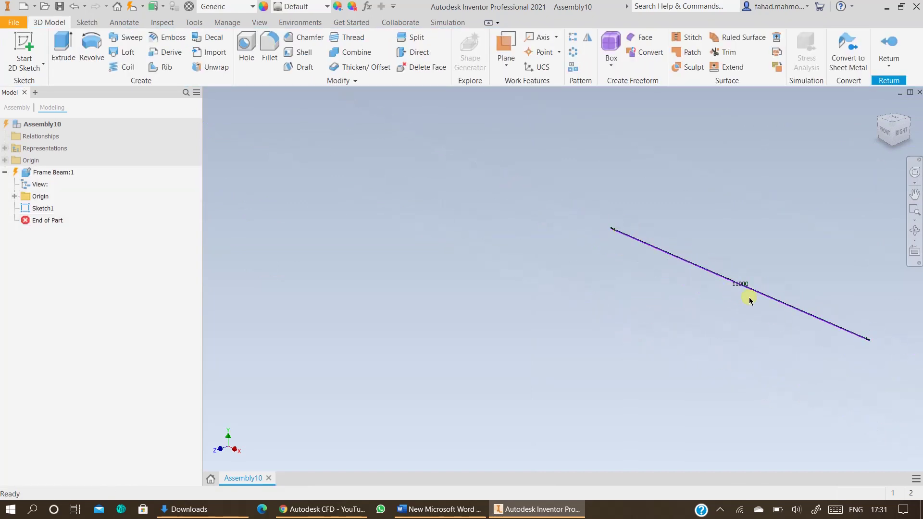
{"action": "scroll", "coordinate": [750, 300], "scroll_direction": "up", "scroll_amount": 3}
{"action": "scroll", "coordinate": [706, 235], "scroll_direction": "down", "scroll_amount": 5}
{"action": "middle_click_drag", "start_coordinate": [719, 256], "coordinate": [612, 312]}
{"action": "left_click", "coordinate": [889, 45]}
{"action": "left_click", "coordinate": [724, 504]}
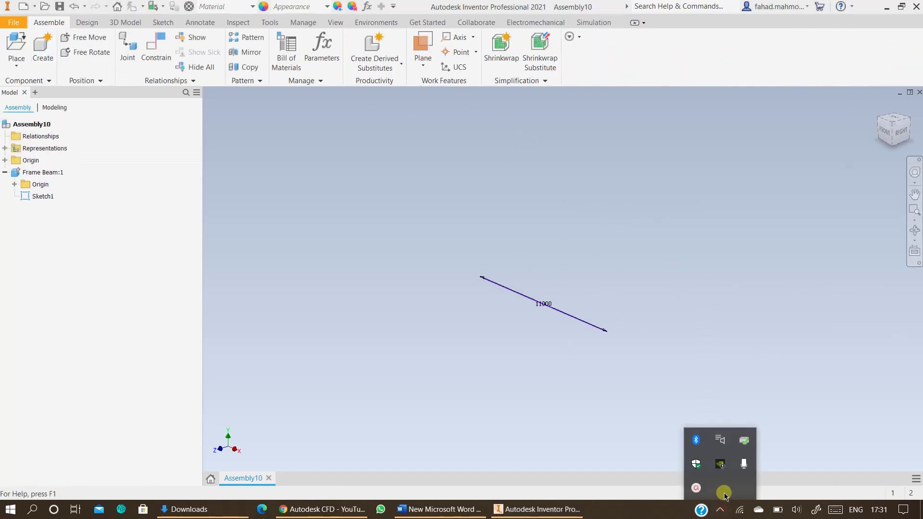
{"action": "left_click", "coordinate": [696, 488]}
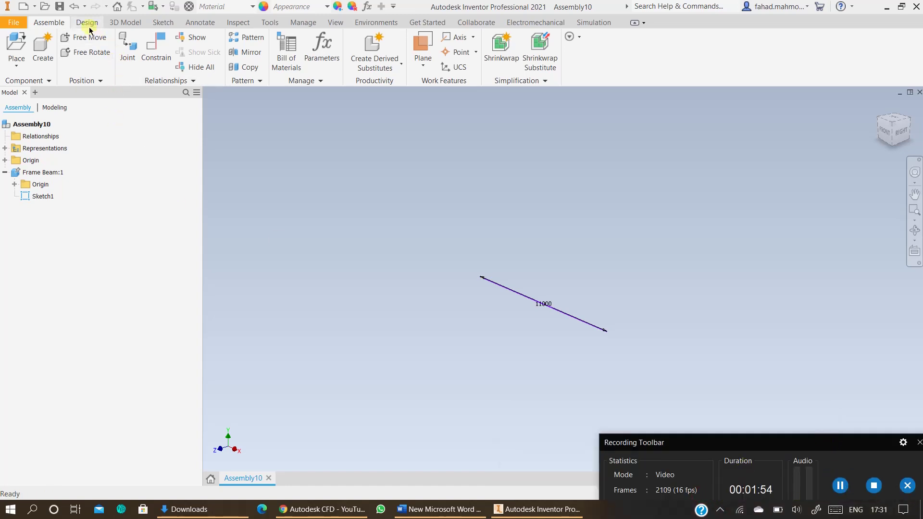
Save the assembly as Frame Analysis in the CAD folder, replacing the existing file and including the Frame Beam part
{"action": "left_click", "coordinate": [60, 7]}
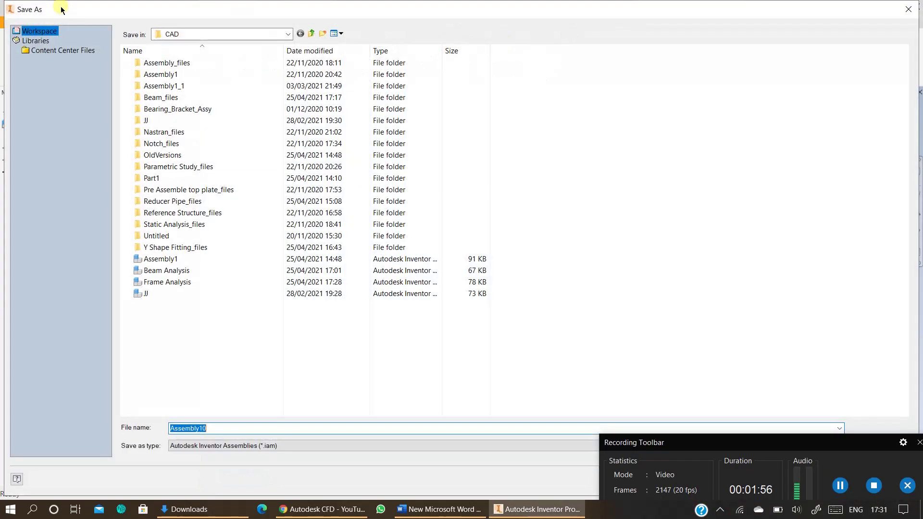
{"action": "left_click", "coordinate": [173, 283]}
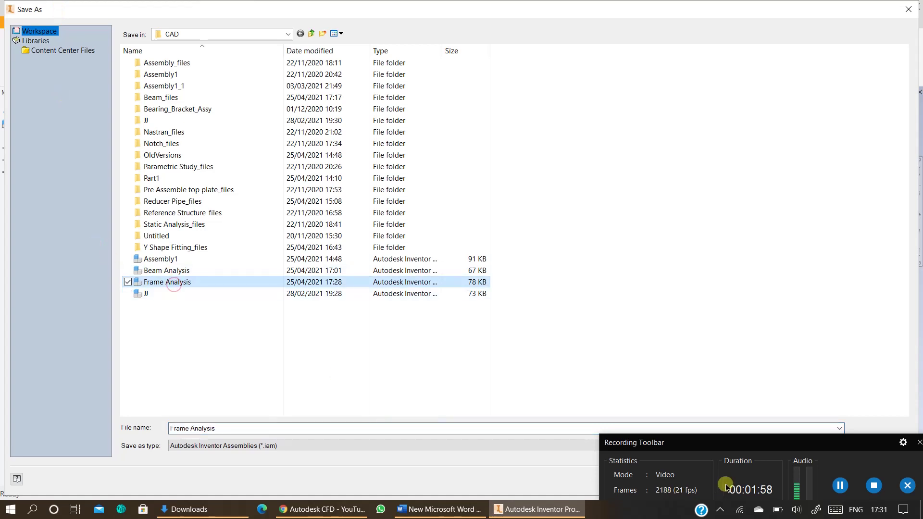
{"action": "left_click", "coordinate": [834, 483]}
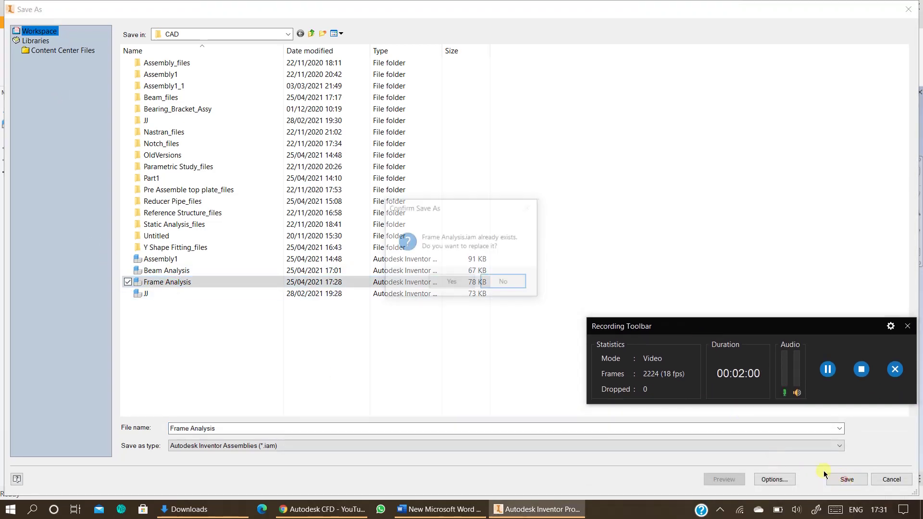
{"action": "left_click", "coordinate": [437, 285]}
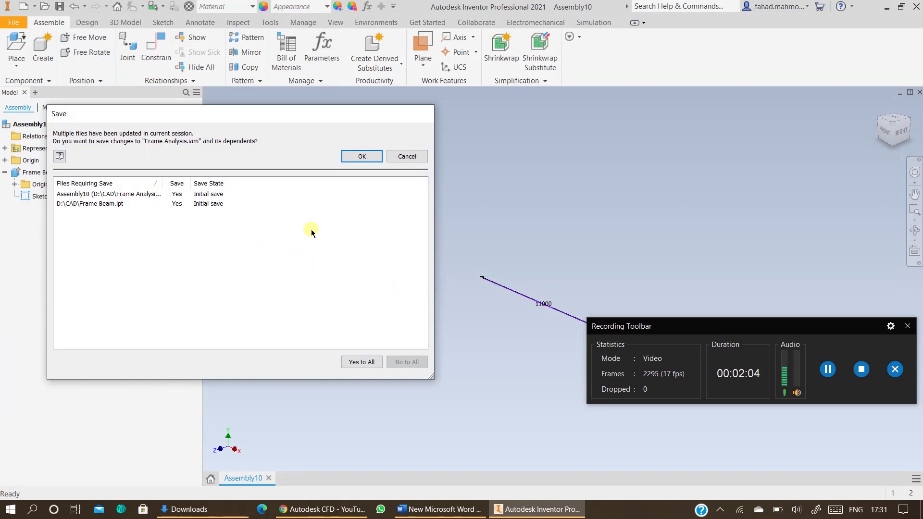
{"action": "left_click", "coordinate": [368, 157]}
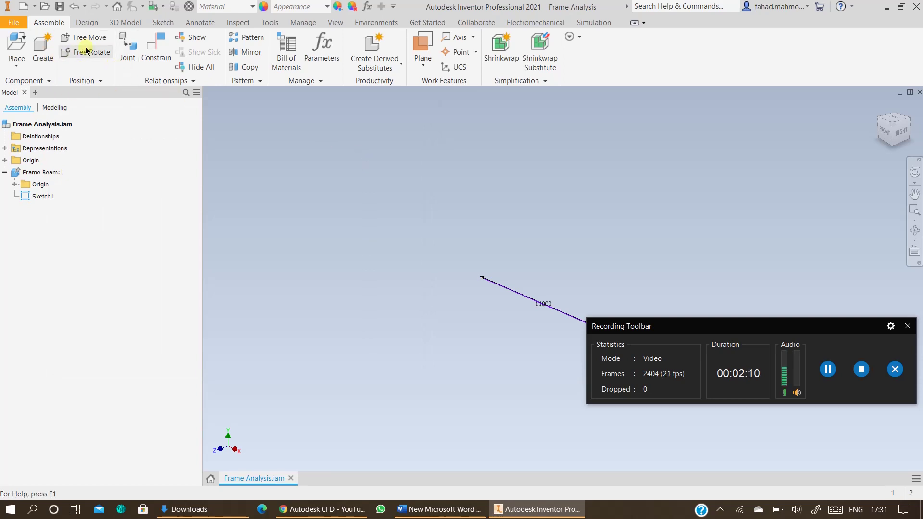
Insert an ISO 1035/2 8x8 solid square frame member in mild steel along the 11 m sketch line, accepting the default file names
{"action": "left_click", "coordinate": [87, 22]}
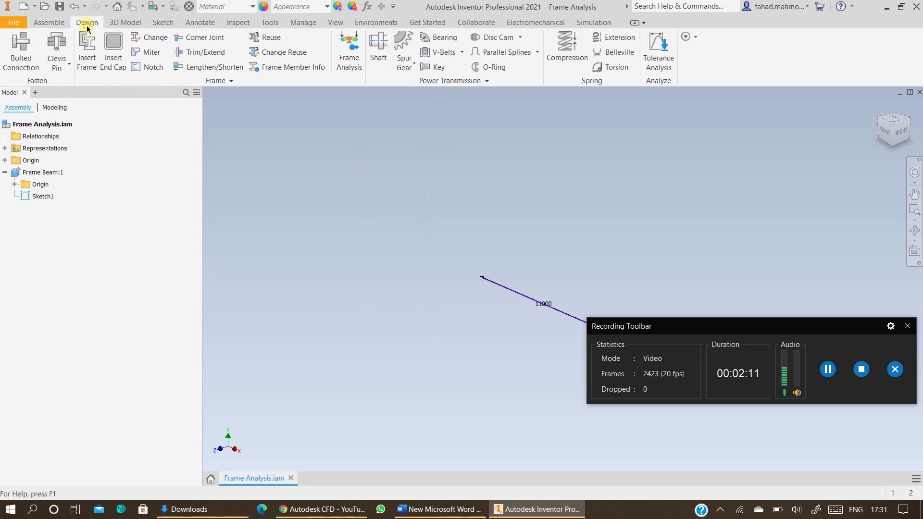
{"action": "left_click", "coordinate": [86, 55]}
{"action": "left_click_drag", "start_coordinate": [709, 343], "coordinate": [707, 434]}
{"action": "left_click", "coordinate": [296, 203]}
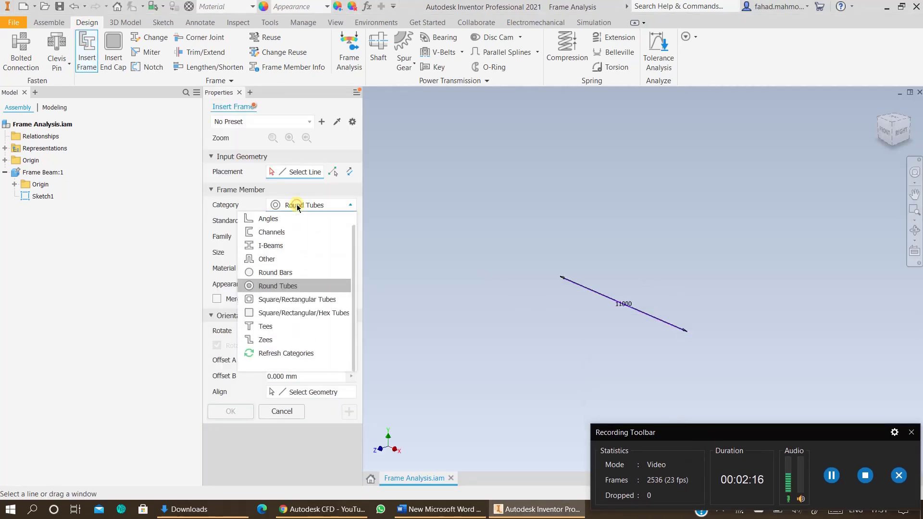
{"action": "left_click", "coordinate": [297, 312]}
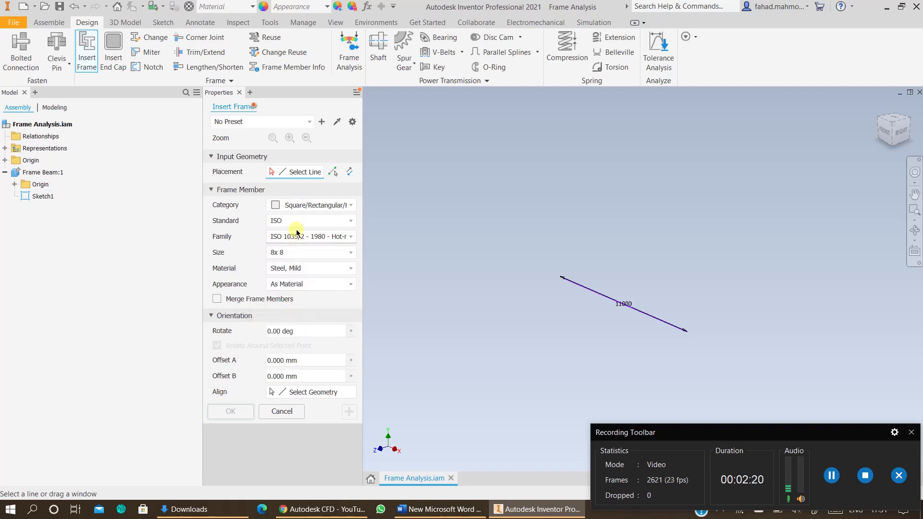
{"action": "left_click", "coordinate": [638, 309]}
{"action": "scroll", "coordinate": [683, 337], "scroll_direction": "up", "scroll_amount": 5}
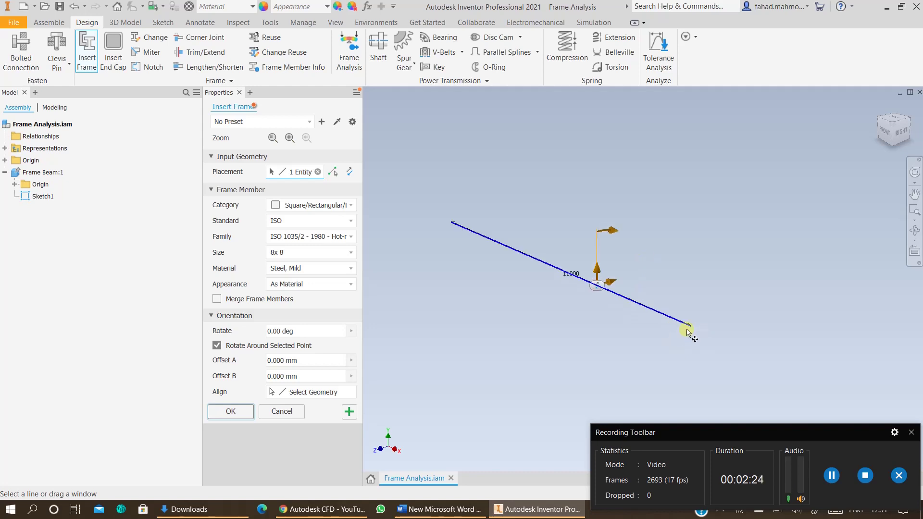
{"action": "scroll", "coordinate": [742, 300], "scroll_direction": "up", "scroll_amount": 4}
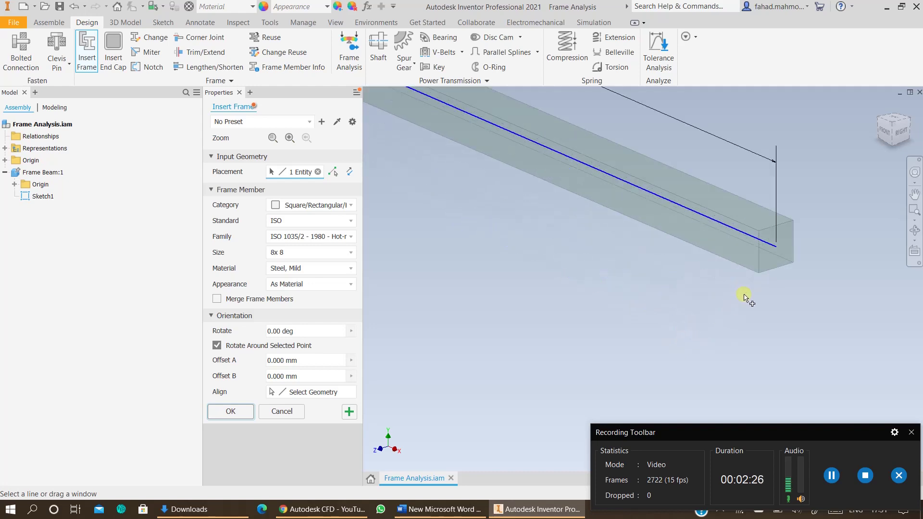
{"action": "left_click", "coordinate": [237, 412]}
{"action": "left_click", "coordinate": [338, 253]}
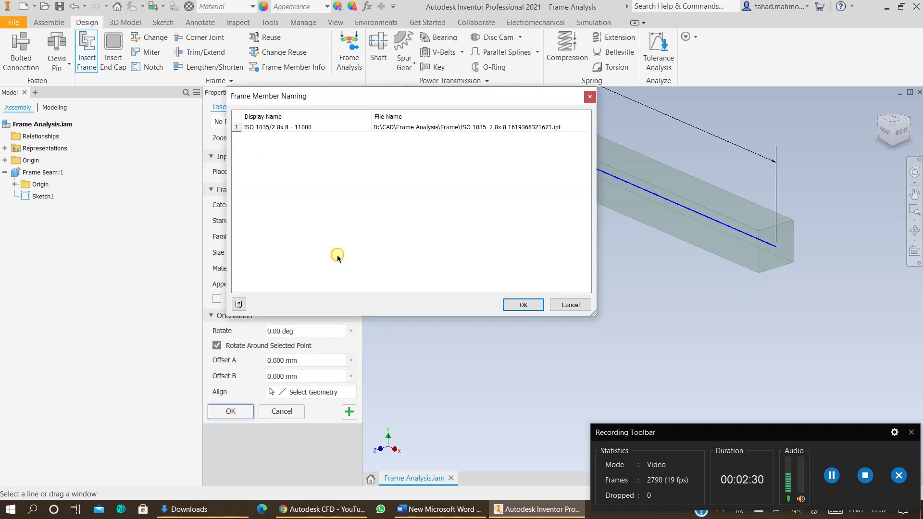
{"action": "left_click", "coordinate": [523, 305]}
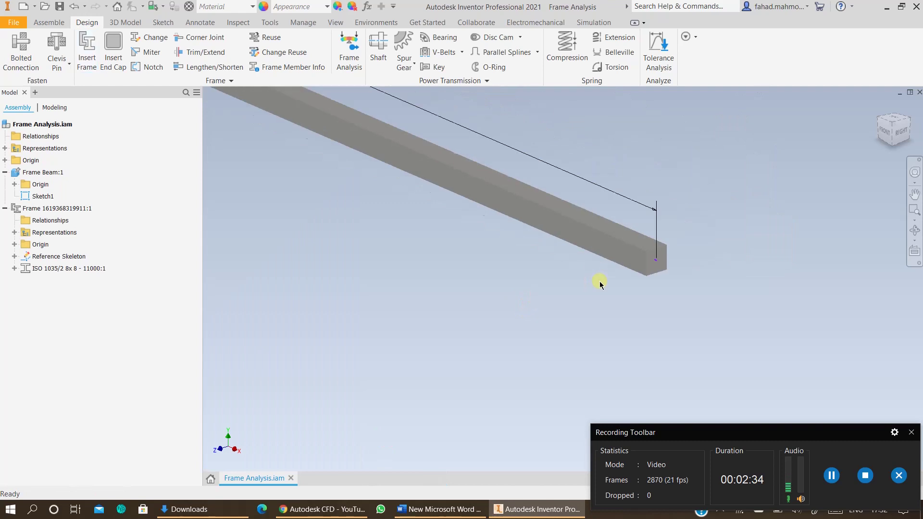
Enter the Frame Analysis environment and create a static analysis simulation named Frame Analysis
{"action": "scroll", "coordinate": [553, 323], "scroll_direction": "down", "scroll_amount": 5}
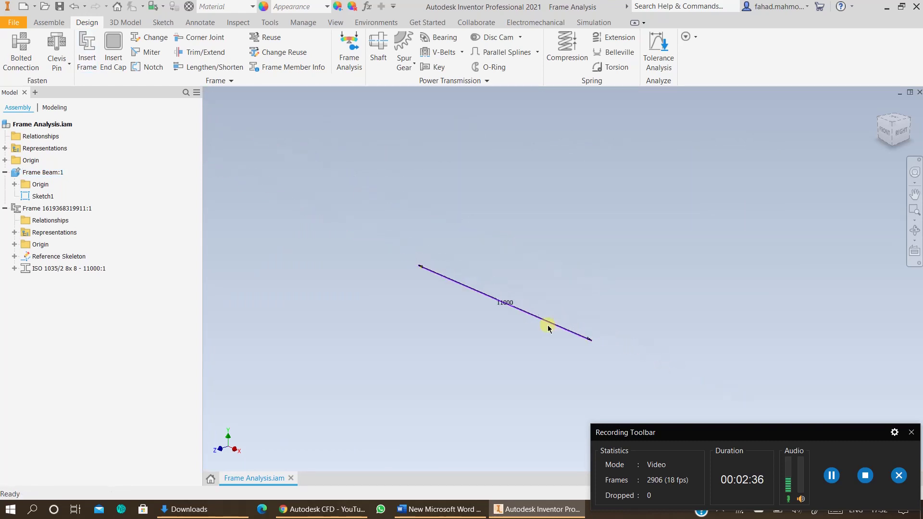
{"action": "scroll", "coordinate": [524, 315], "scroll_direction": "up", "scroll_amount": 3}
{"action": "left_click", "coordinate": [352, 63]}
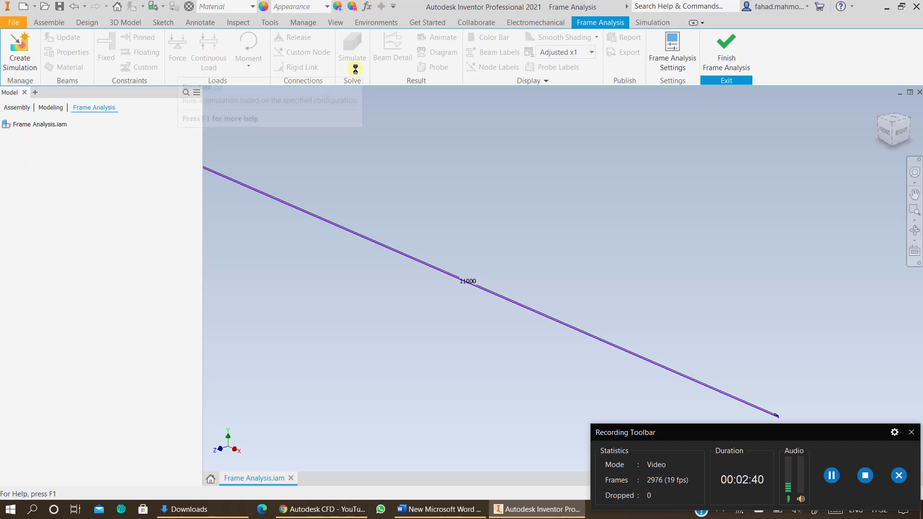
{"action": "left_click", "coordinate": [32, 72]}
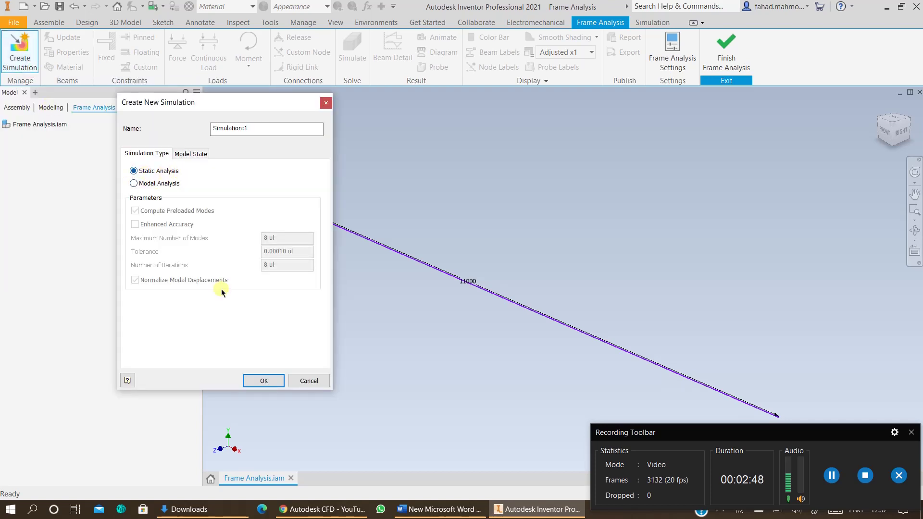
{"action": "left_click_drag", "start_coordinate": [255, 128], "coordinate": [211, 131]}
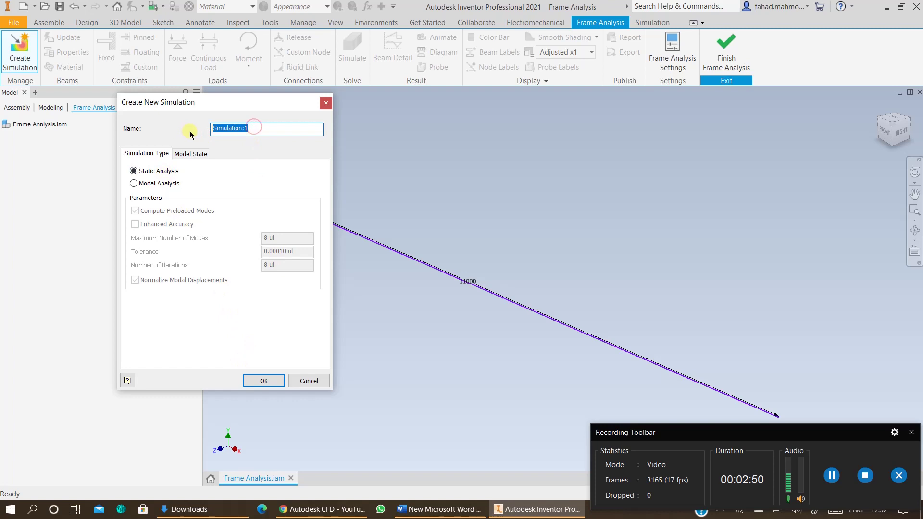
{"action": "type", "text": "Frame An"}
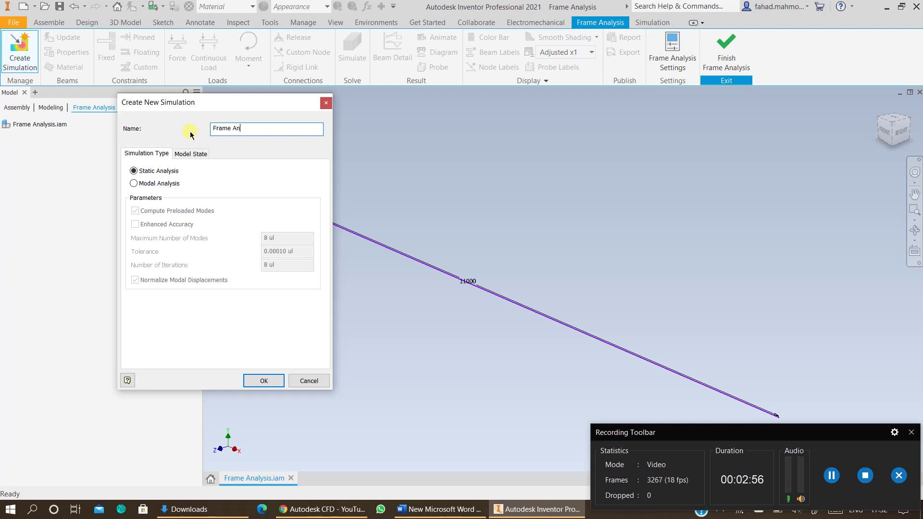
{"action": "type", "text": "alysis"}
{"action": "key", "text": "Return"}
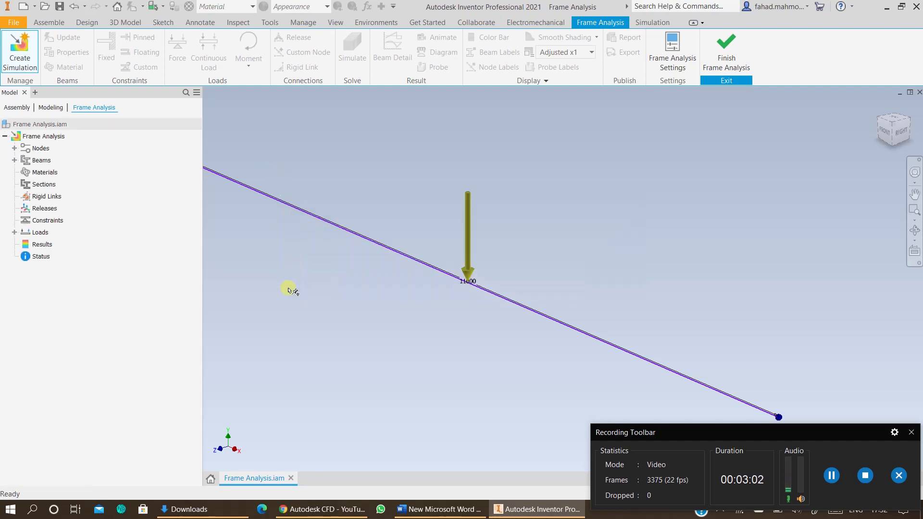
Suppress the Gravity load in the Frame Analysis simulation
{"action": "scroll", "coordinate": [360, 324], "scroll_direction": "down", "scroll_amount": 3}
{"action": "scroll", "coordinate": [387, 291], "scroll_direction": "down", "scroll_amount": 2}
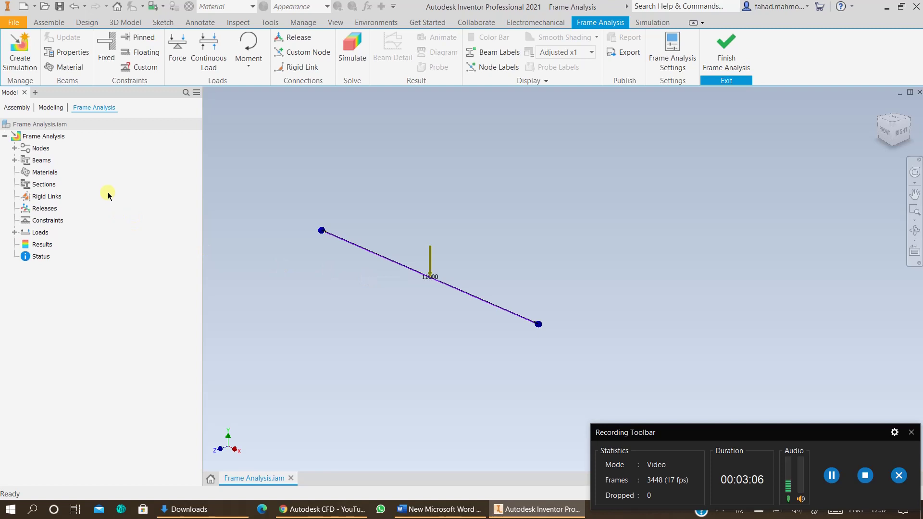
{"action": "left_click", "coordinate": [16, 232]}
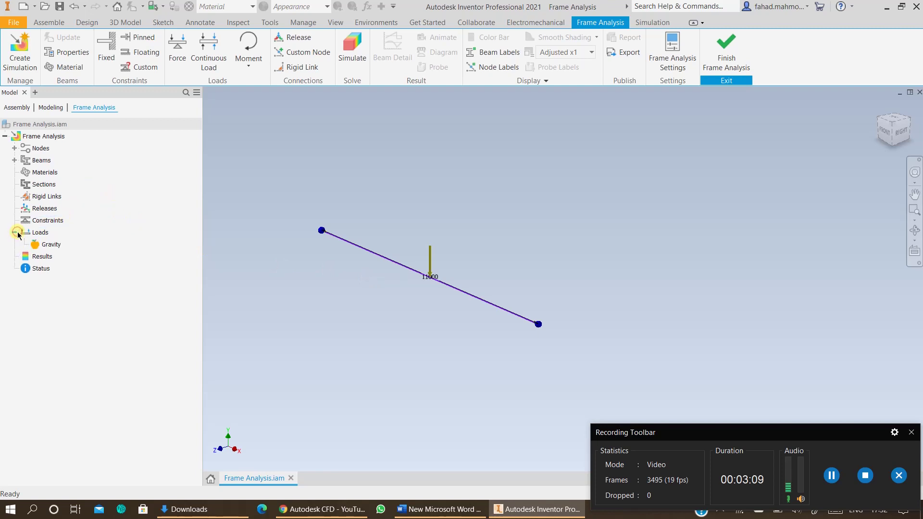
{"action": "right_click", "coordinate": [47, 247]}
{"action": "left_click", "coordinate": [71, 273]}
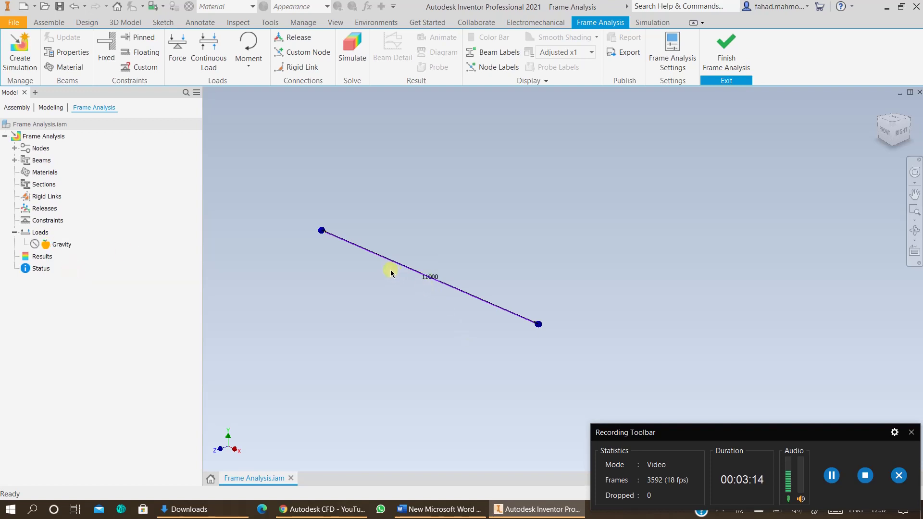
Check the supports and loads in the Word beam diagram, and review the beam's material properties in Inventor
{"action": "left_click", "coordinate": [418, 509]}
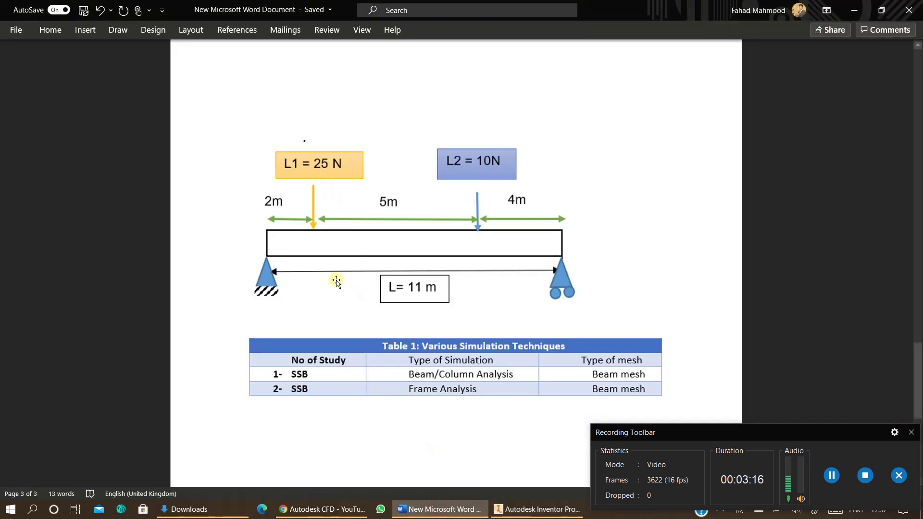
{"action": "left_click", "coordinate": [522, 509]}
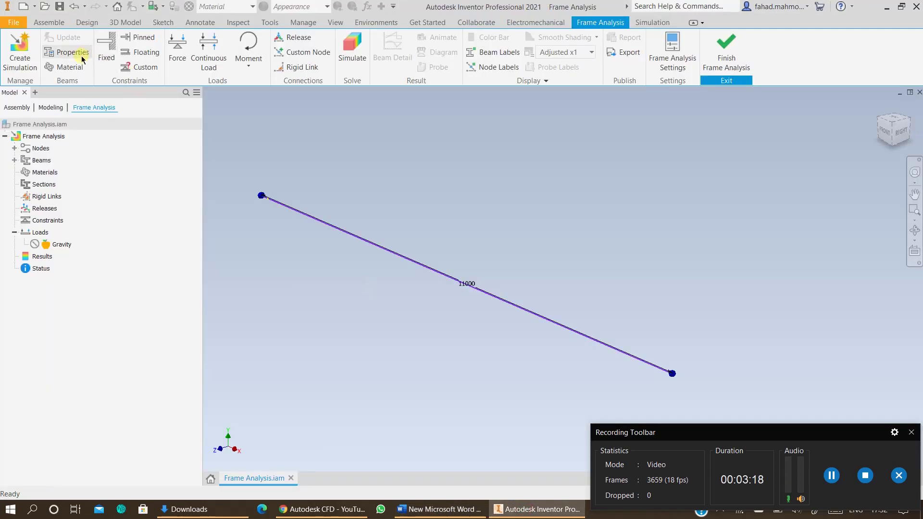
{"action": "left_click", "coordinate": [70, 68]}
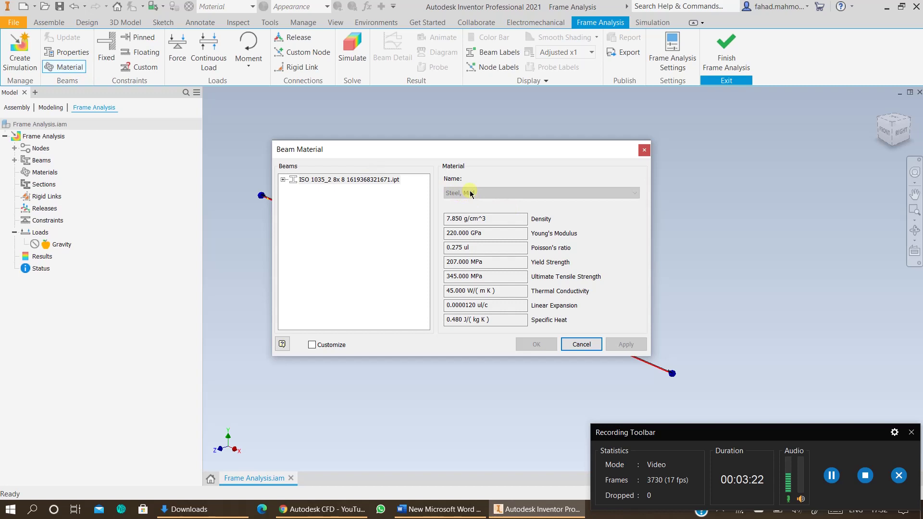
{"action": "left_click", "coordinate": [583, 345]}
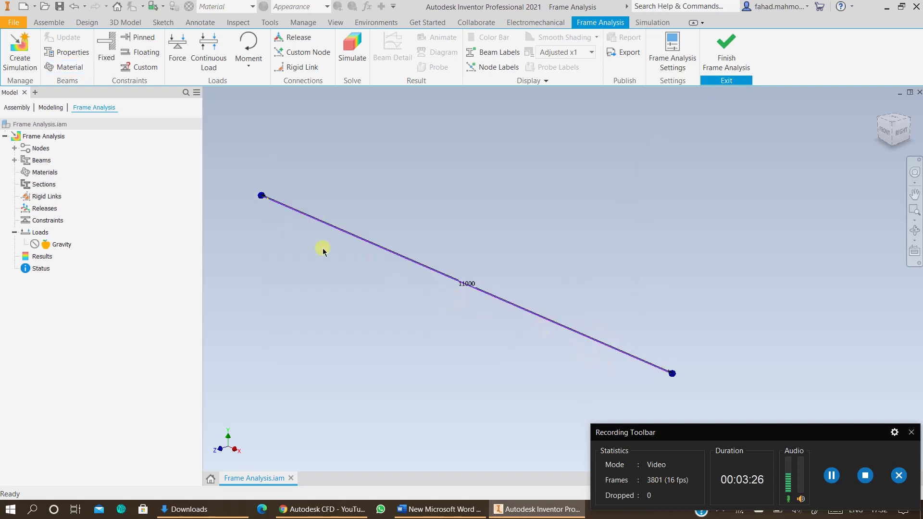
Add a custom constraint at the beam's 11000 mm end node, with Z-axis rotation set to uplift none and all other axes fixed
{"action": "middle_click_drag", "start_coordinate": [344, 269], "coordinate": [418, 265]}
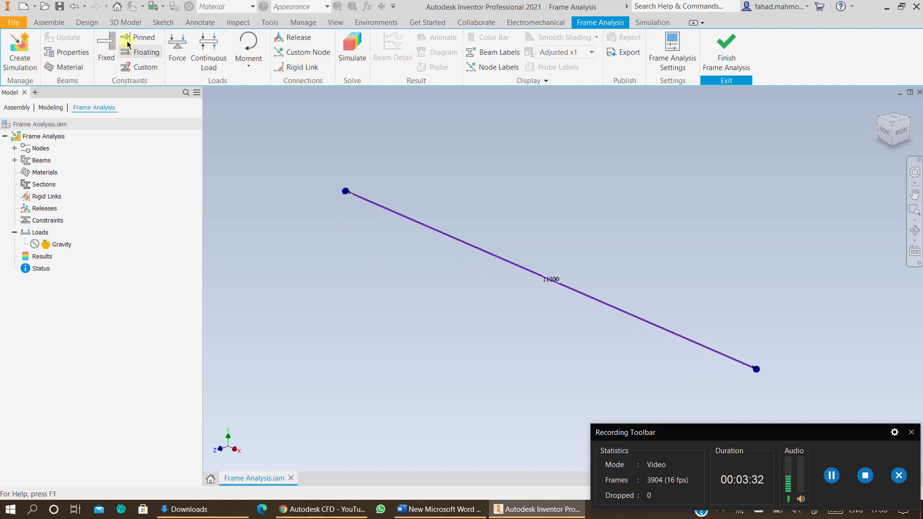
{"action": "left_click", "coordinate": [138, 66]}
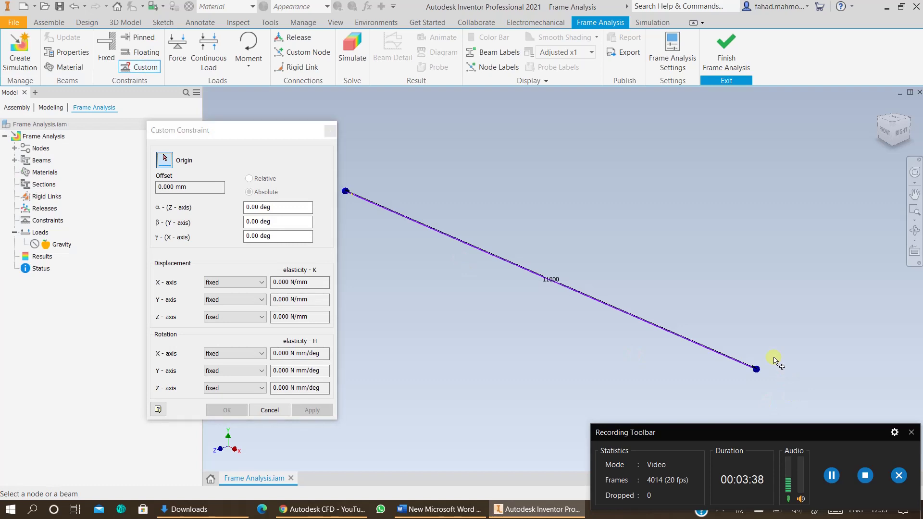
{"action": "middle_click_drag", "start_coordinate": [773, 359], "coordinate": [624, 287]}
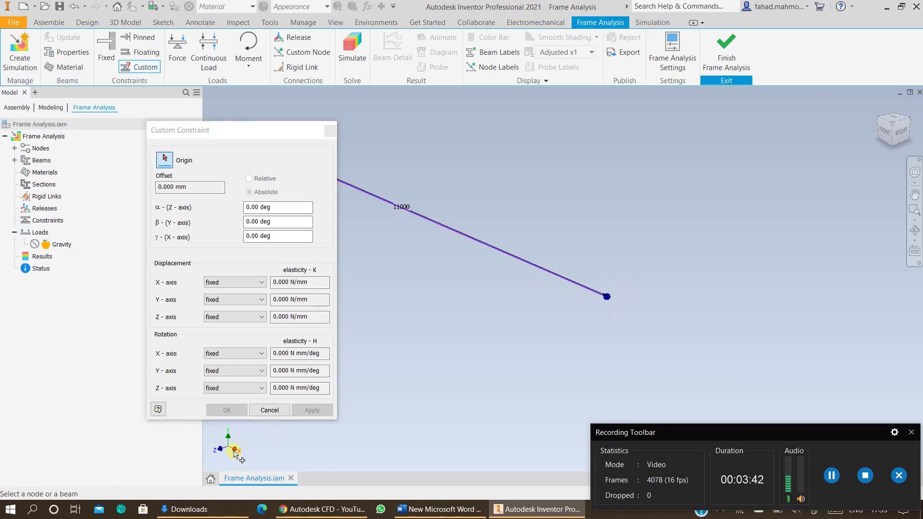
{"action": "left_click_drag", "start_coordinate": [249, 140], "coordinate": [160, 110]}
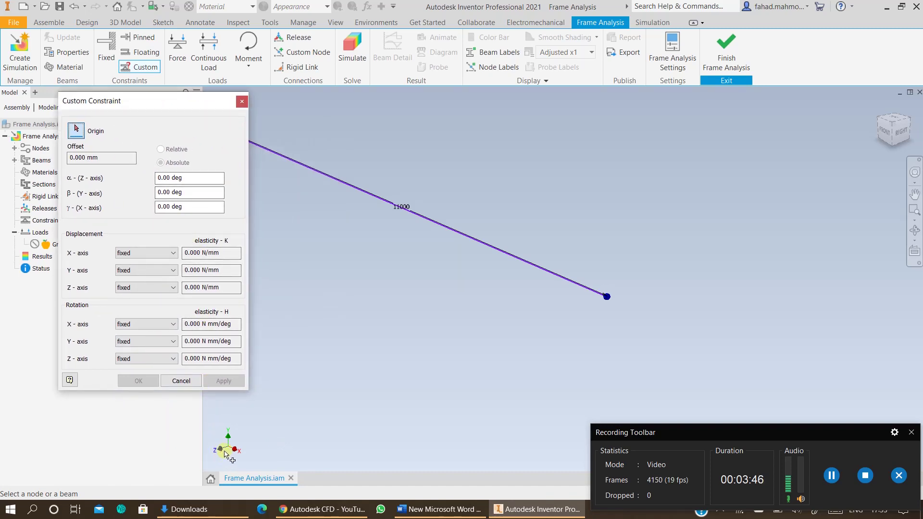
{"action": "left_click", "coordinate": [607, 297]}
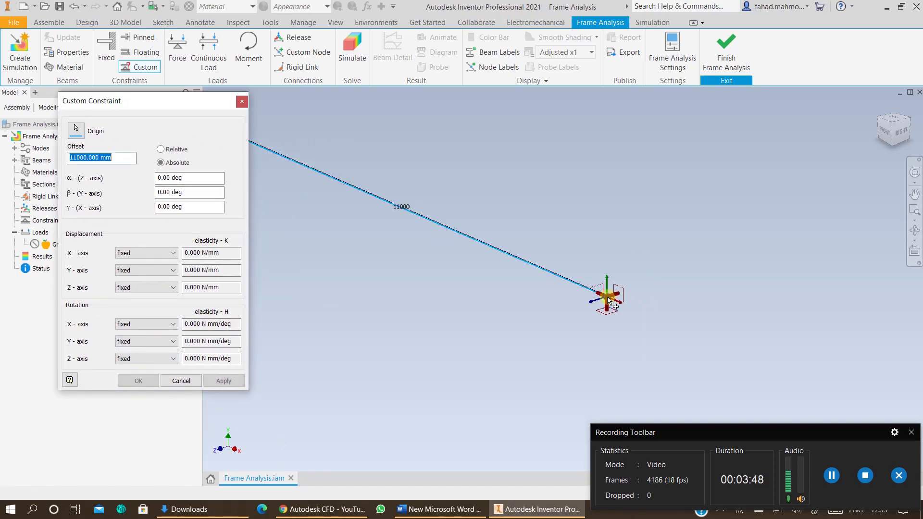
{"action": "left_click", "coordinate": [138, 360]}
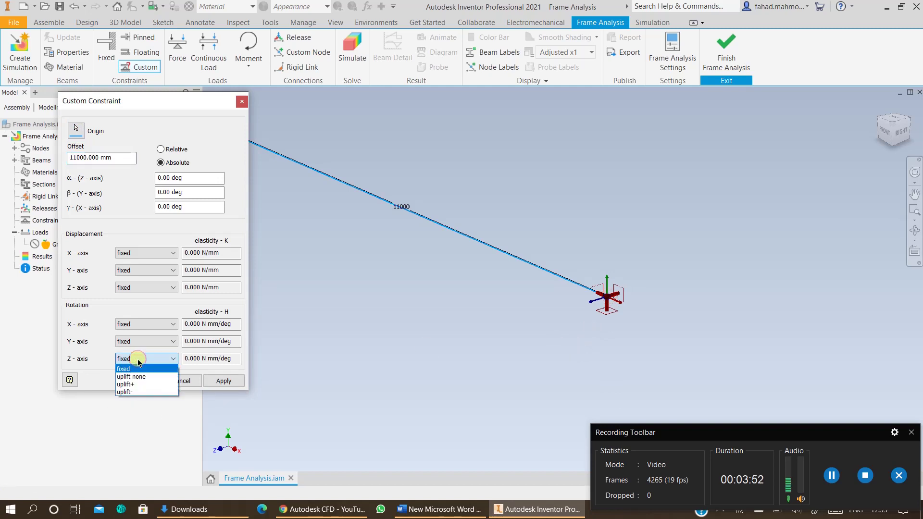
{"action": "left_click", "coordinate": [138, 376]}
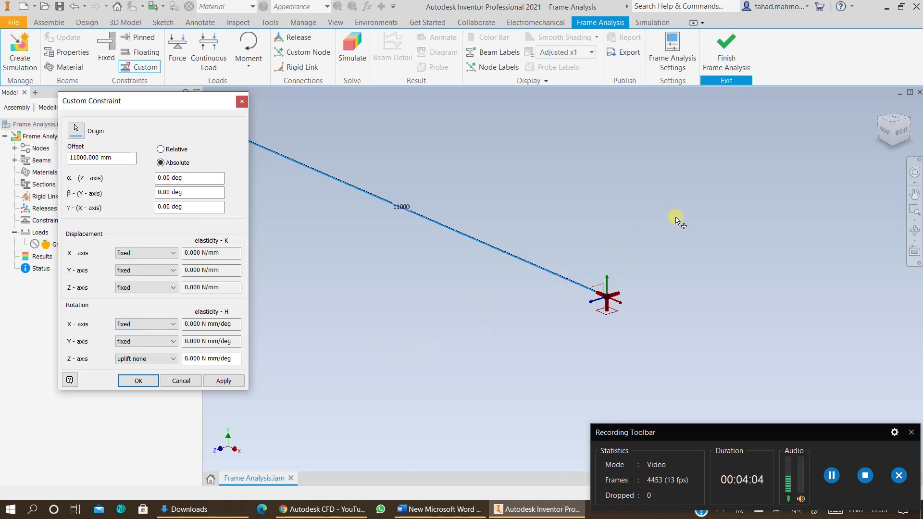
{"action": "left_click", "coordinate": [138, 381]}
Add a custom constraint at the beam's 0 mm end node, with Z-axis rotation set to uplift none and all other axes fixed
{"action": "middle_click_drag", "start_coordinate": [437, 285], "coordinate": [656, 355]}
{"action": "left_click", "coordinate": [140, 67]}
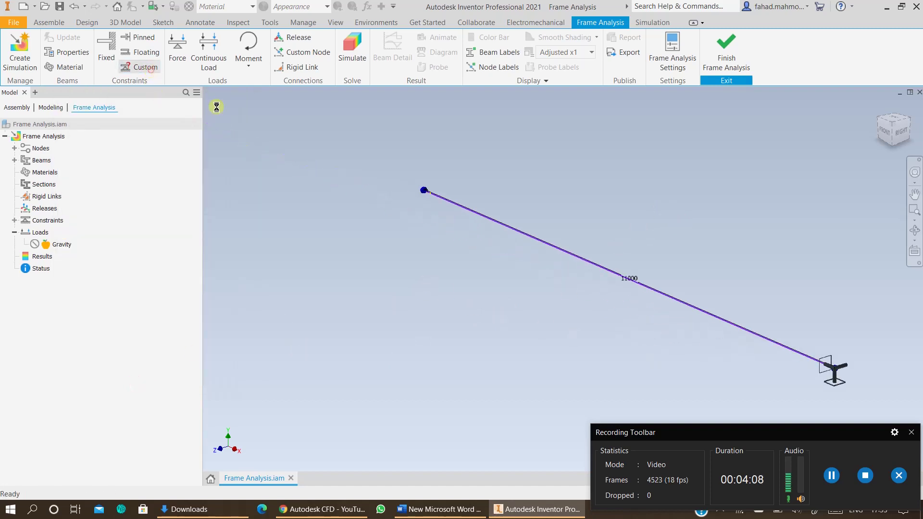
{"action": "left_click", "coordinate": [424, 192]}
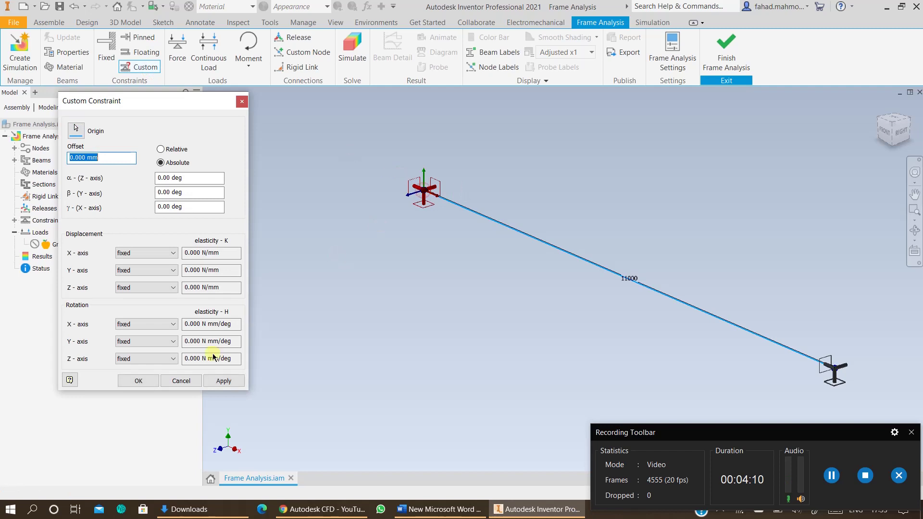
{"action": "left_click", "coordinate": [133, 360]}
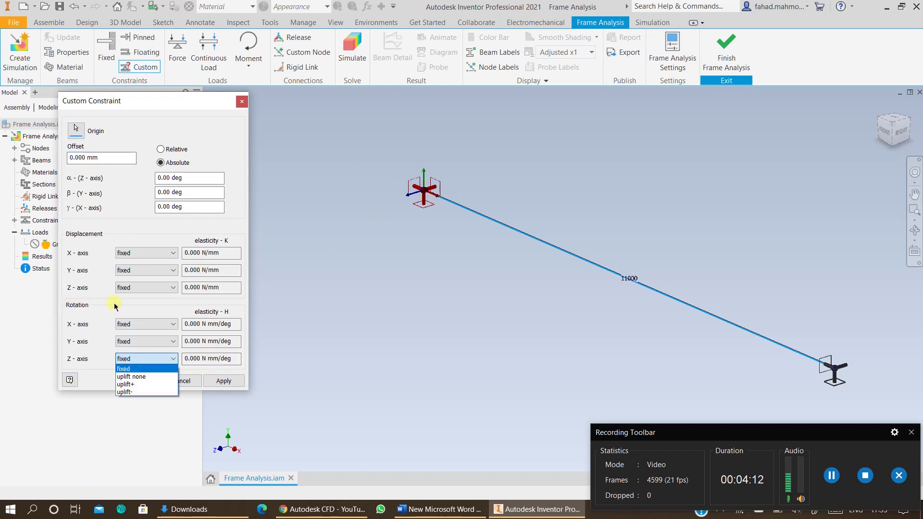
{"action": "left_click", "coordinate": [142, 377]}
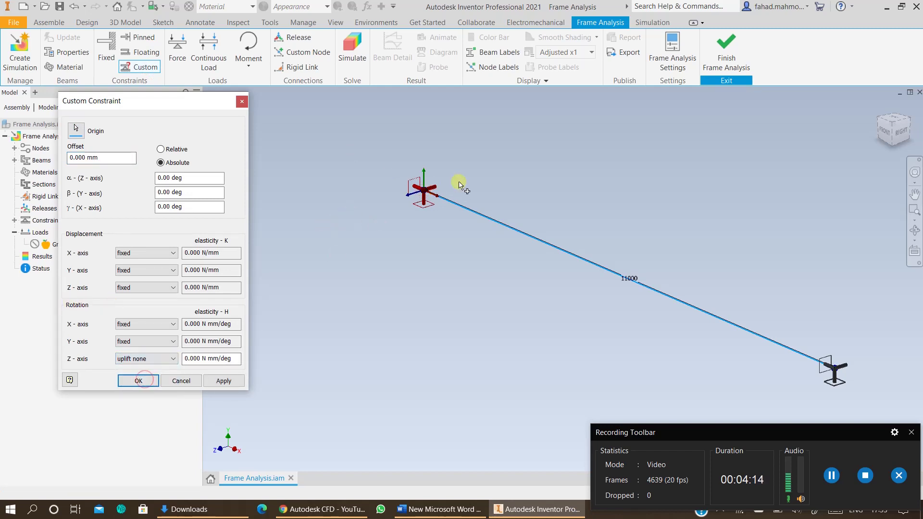
{"action": "left_click", "coordinate": [153, 382]}
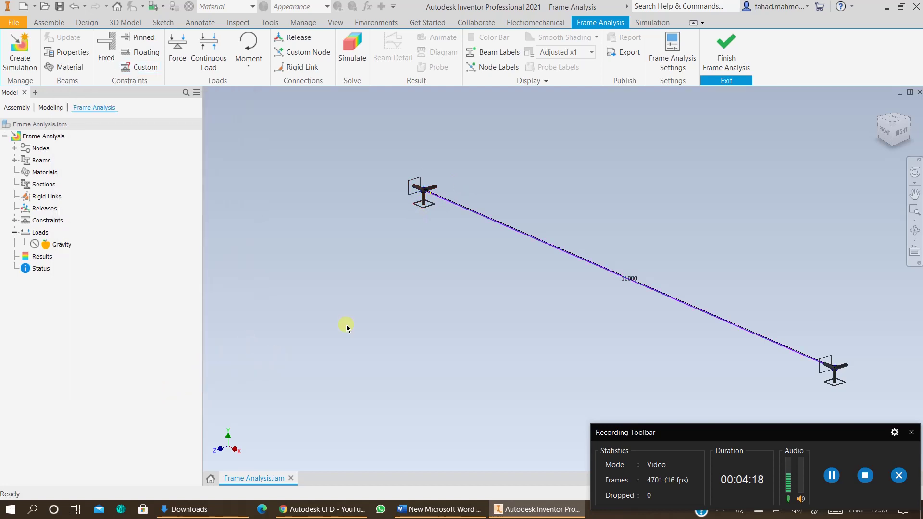
Apply a 25 N force to the beam about 2153 mm from its origin end, taking the magnitude from L1 in the Word diagram
{"action": "middle_click_drag", "start_coordinate": [420, 299], "coordinate": [377, 269]}
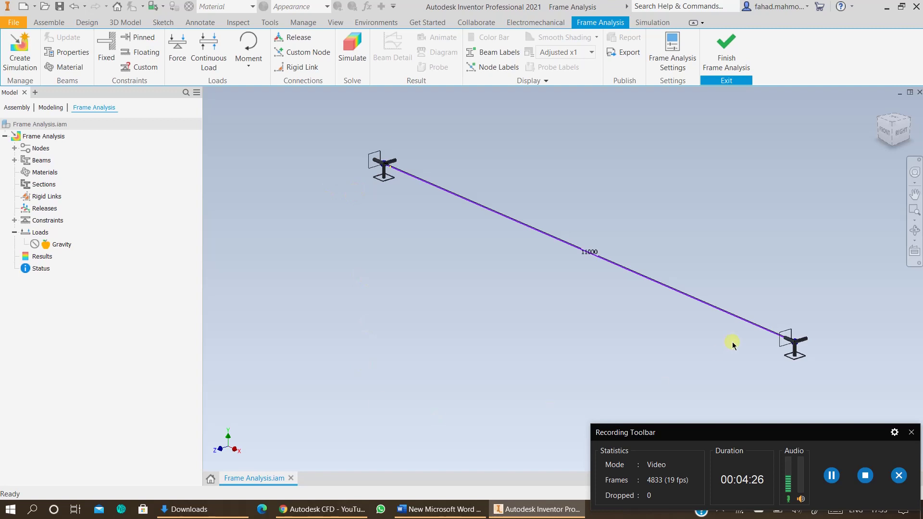
{"action": "left_click", "coordinate": [775, 335]}
{"action": "left_click", "coordinate": [439, 509]}
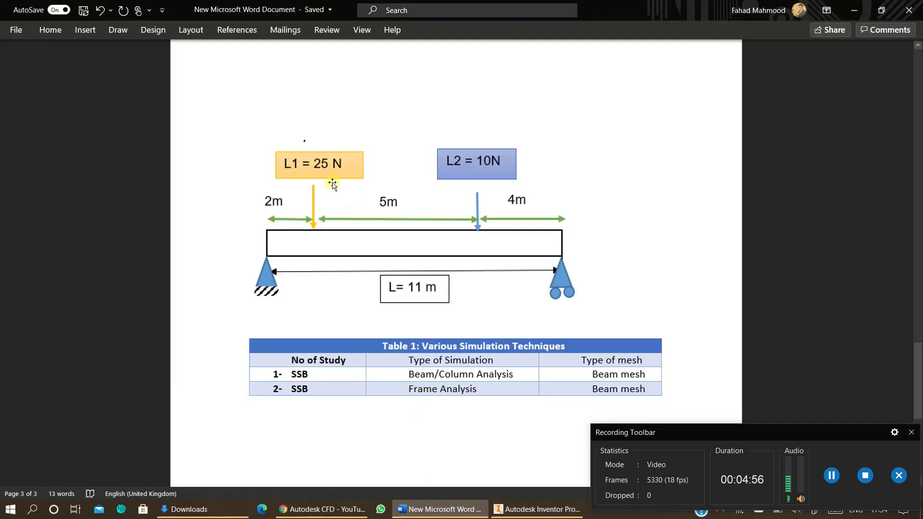
{"action": "left_click", "coordinate": [537, 509]}
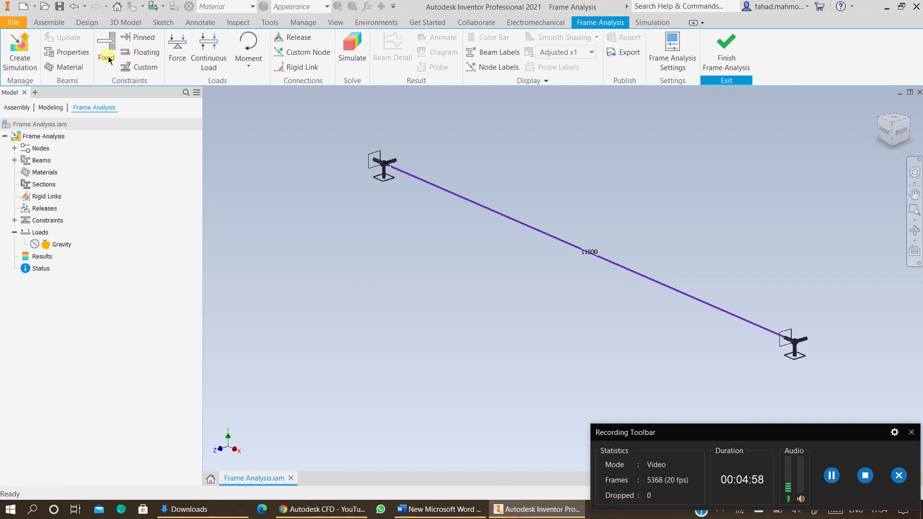
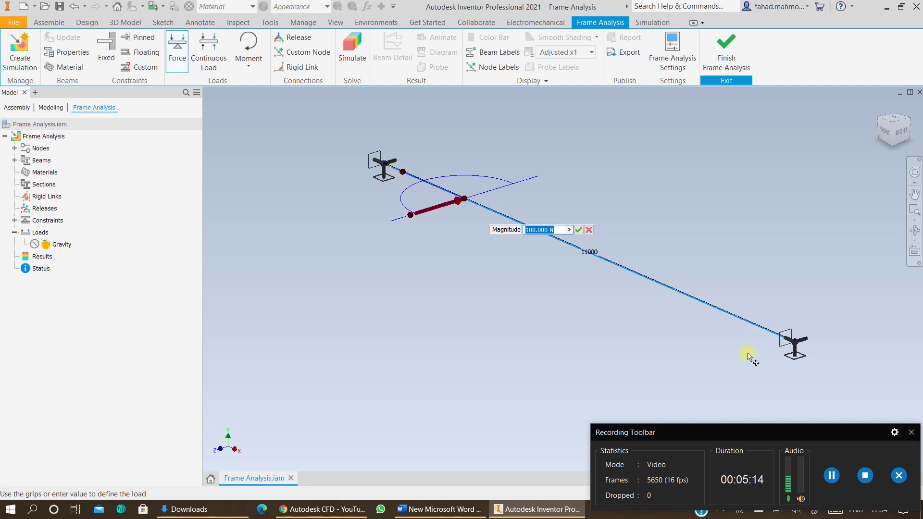
{"action": "key", "text": "Tab"}
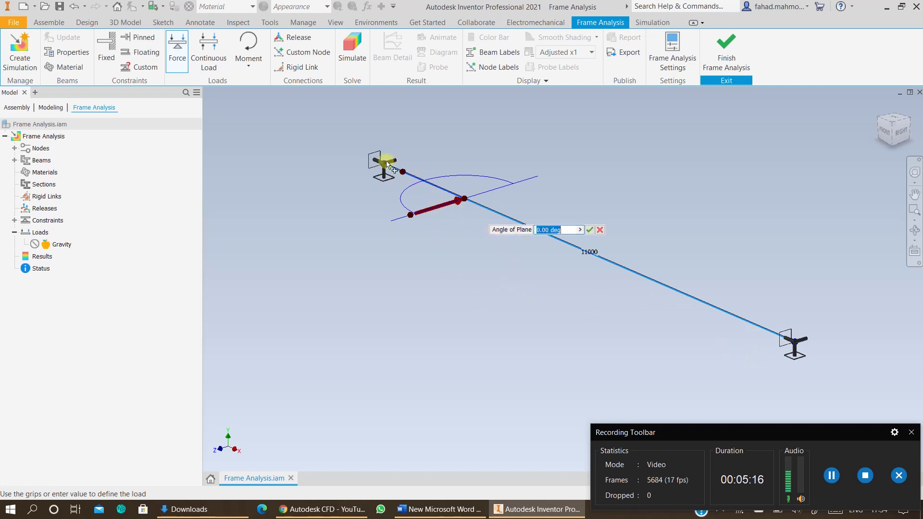
{"action": "key", "text": "Tab"}
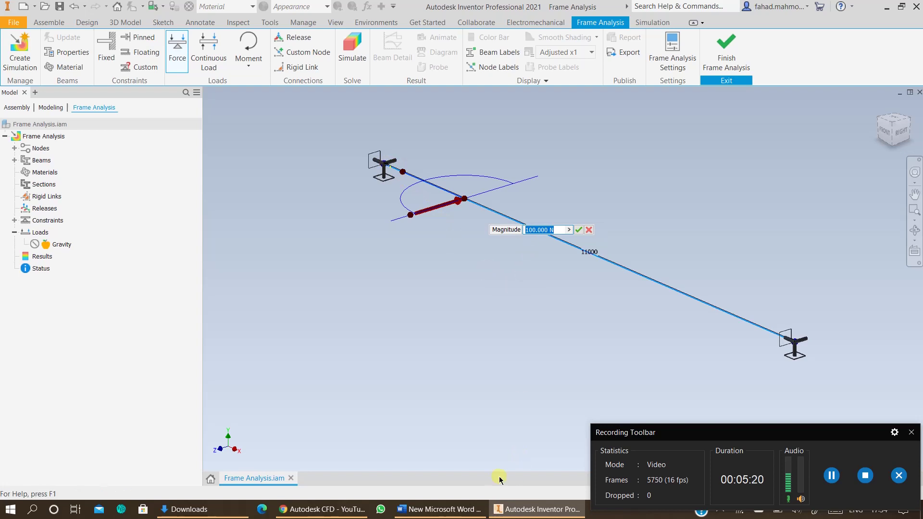
{"action": "left_click", "coordinate": [439, 509]}
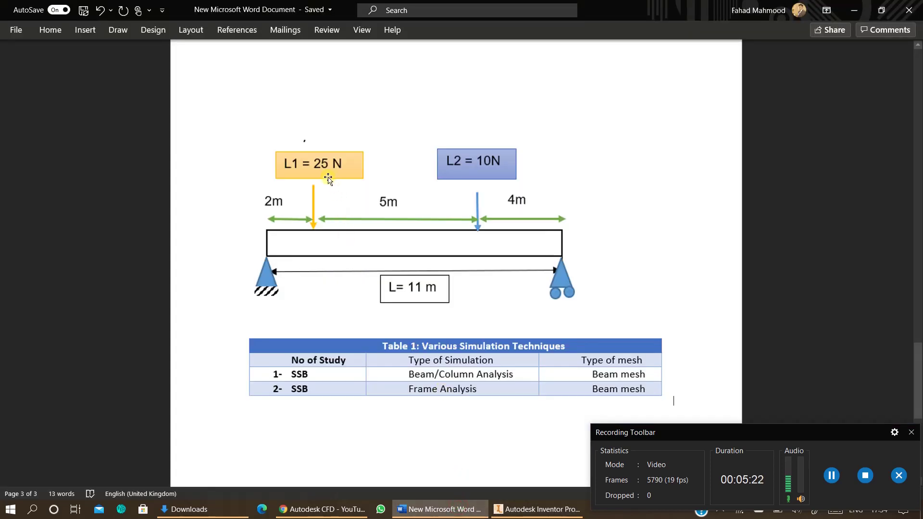
{"action": "left_click", "coordinate": [516, 509]}
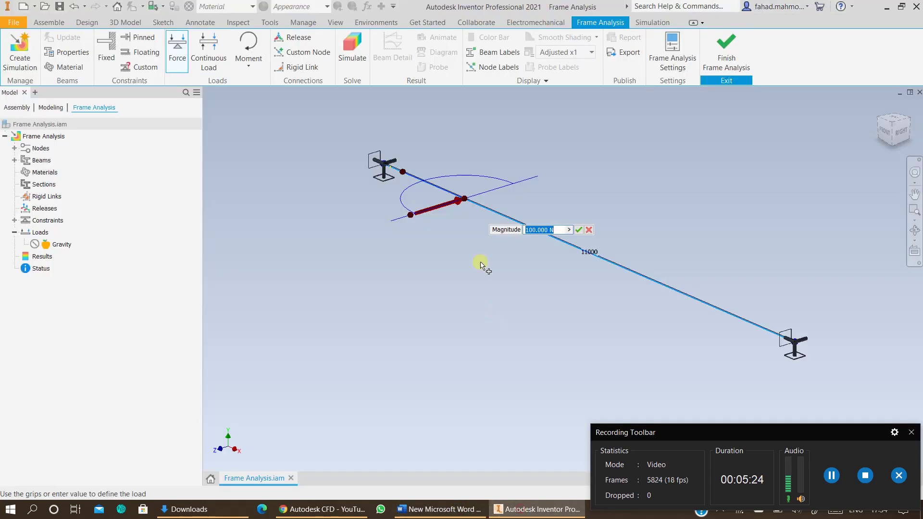
{"action": "type", "text": "25"}
{"action": "left_click", "coordinate": [578, 229]}
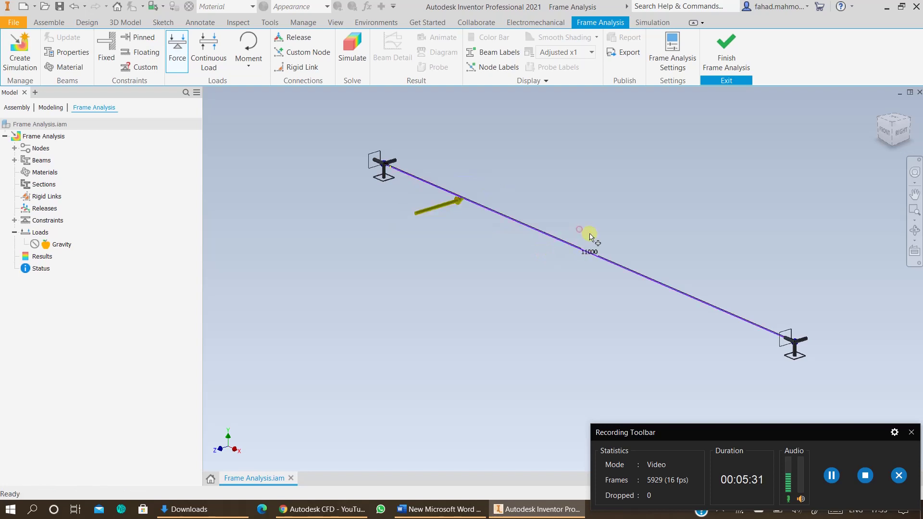
Point the 25 N force vertically downward as in the Word diagram, with angle of plane 270 deg and angle in plane 90 deg
{"action": "double_click", "coordinate": [439, 210]}
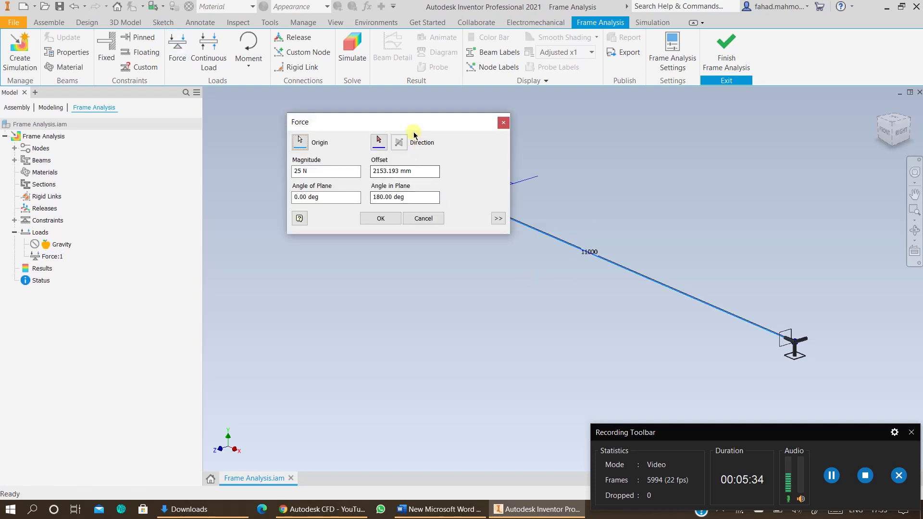
{"action": "left_click_drag", "start_coordinate": [411, 124], "coordinate": [273, 203]}
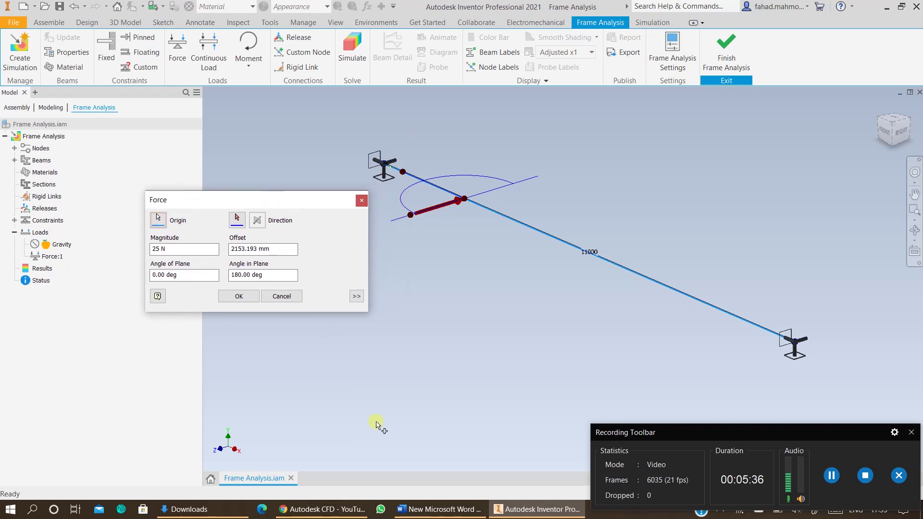
{"action": "left_click", "coordinate": [438, 509]}
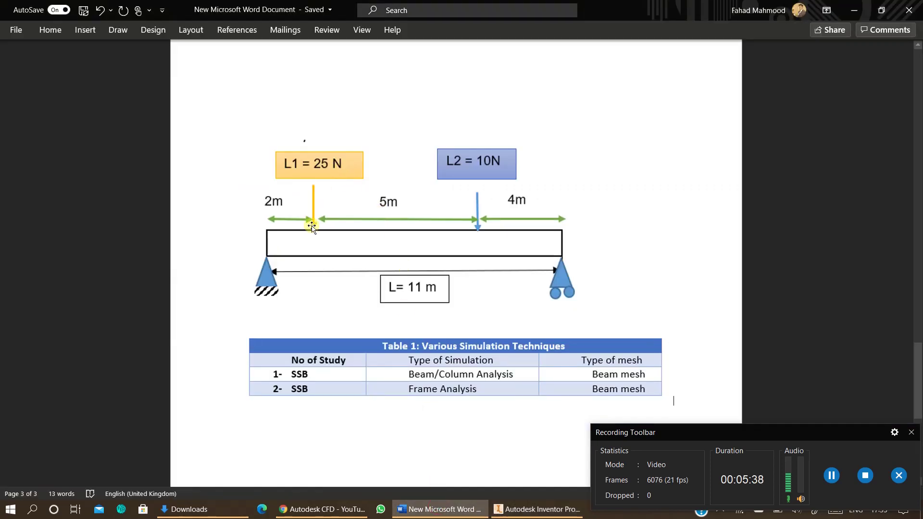
{"action": "left_click", "coordinate": [533, 510]}
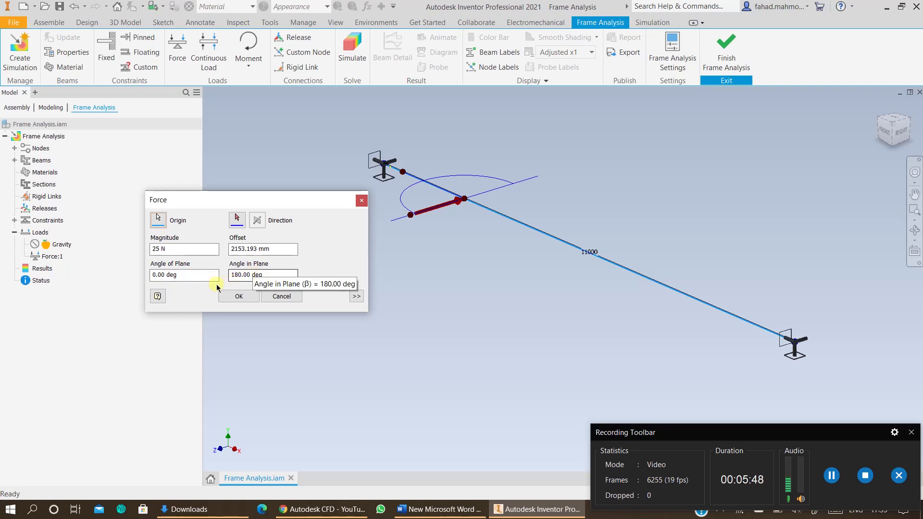
{"action": "double_click", "coordinate": [161, 275]}
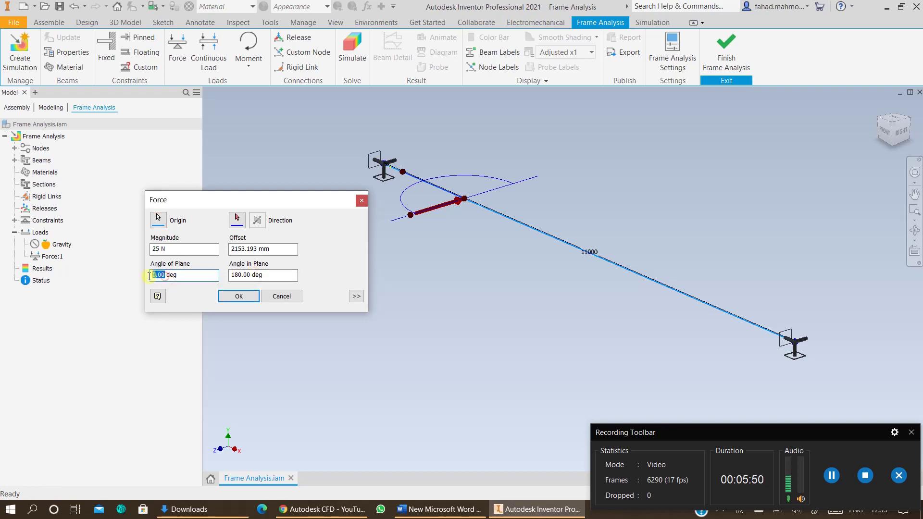
{"action": "left_click", "coordinate": [919, 509]}
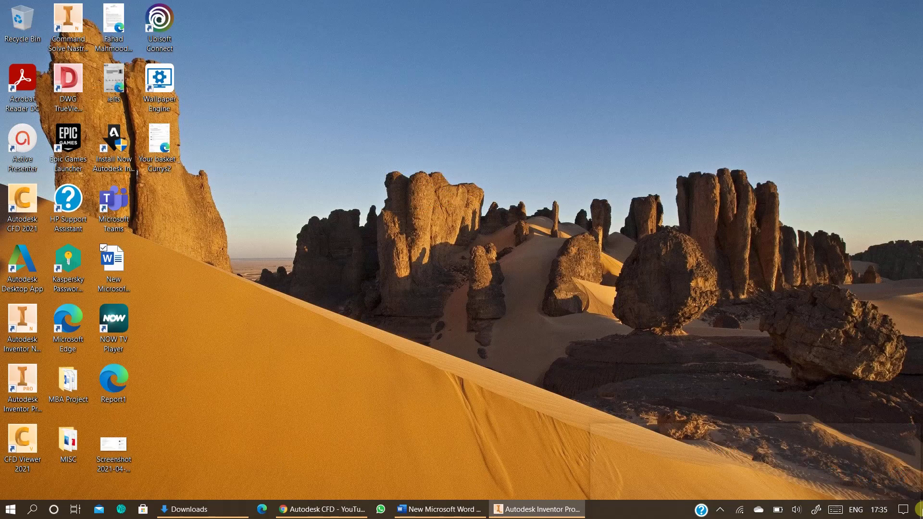
{"action": "left_click", "coordinate": [558, 509]}
{"action": "type", "text": "2"}
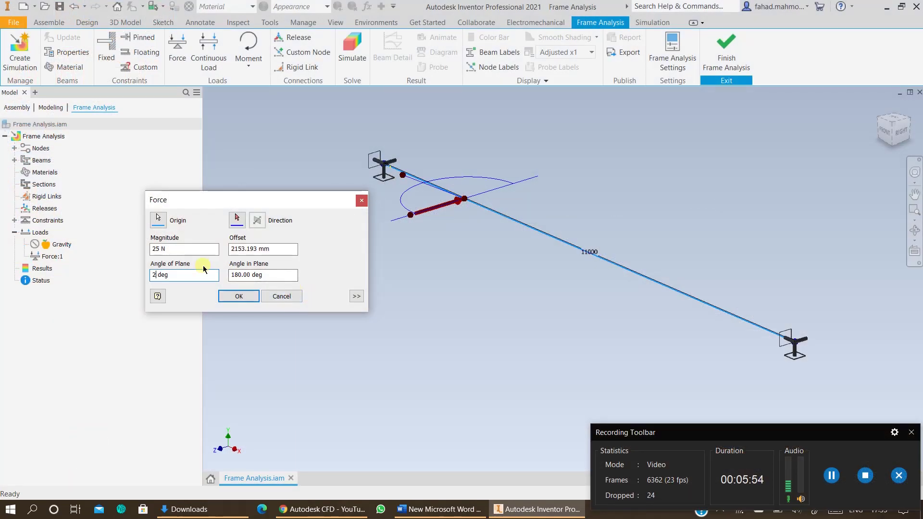
{"action": "type", "text": "70"}
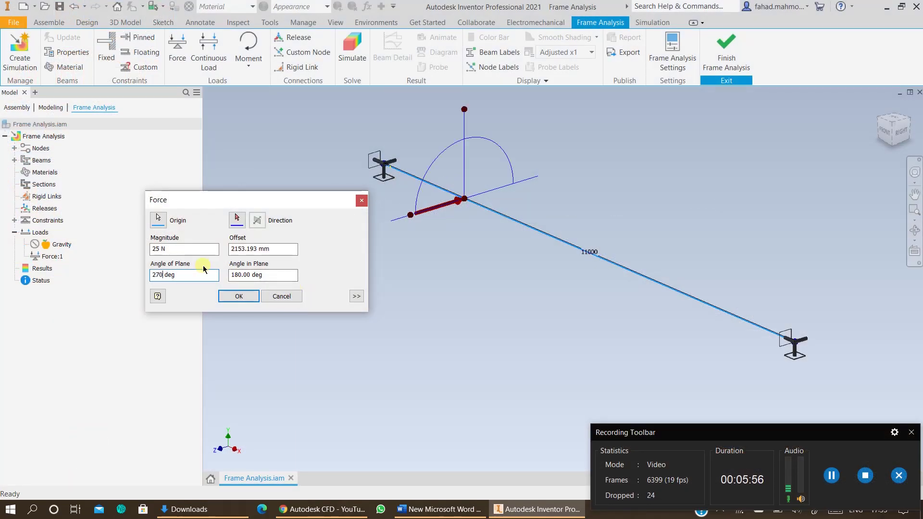
{"action": "double_click", "coordinate": [241, 275]}
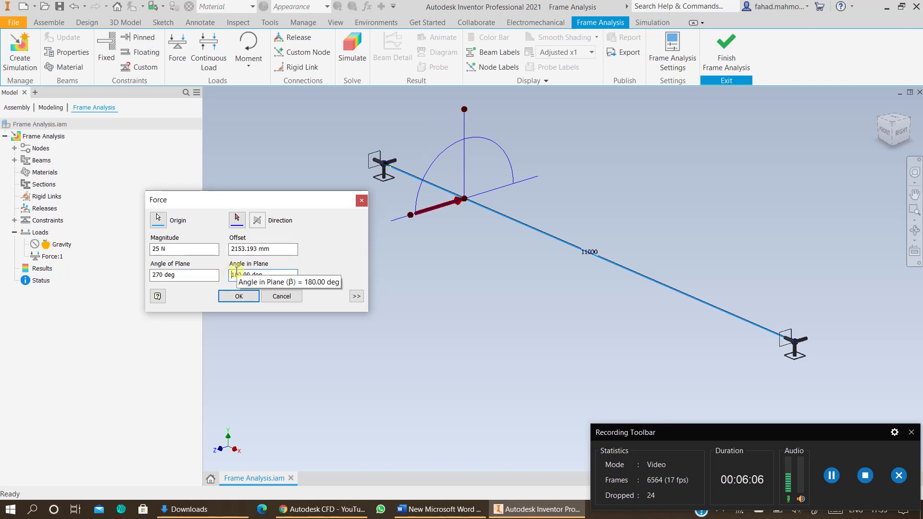
{"action": "type", "text": "0"}
{"action": "type", "text": "9"}
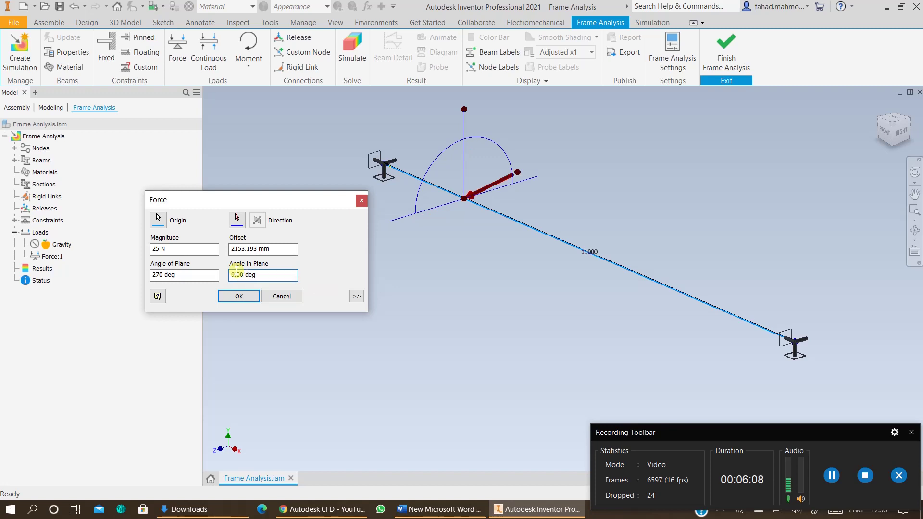
{"action": "type", "text": "0"}
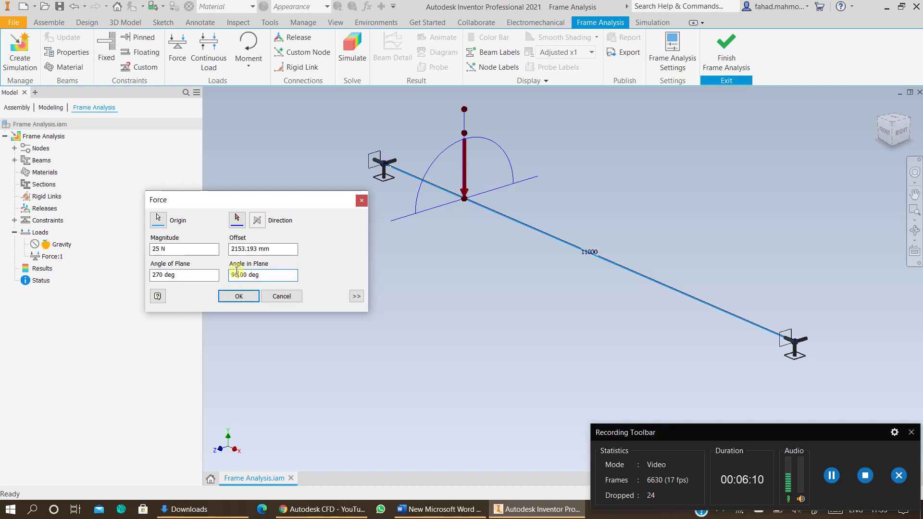
Set the 25 N force's offset to 2000.193 mm, based on the 2 m distance in the Word diagram, and apply the edited load
{"action": "left_click", "coordinate": [233, 248]}
{"action": "left_click", "coordinate": [438, 509]}
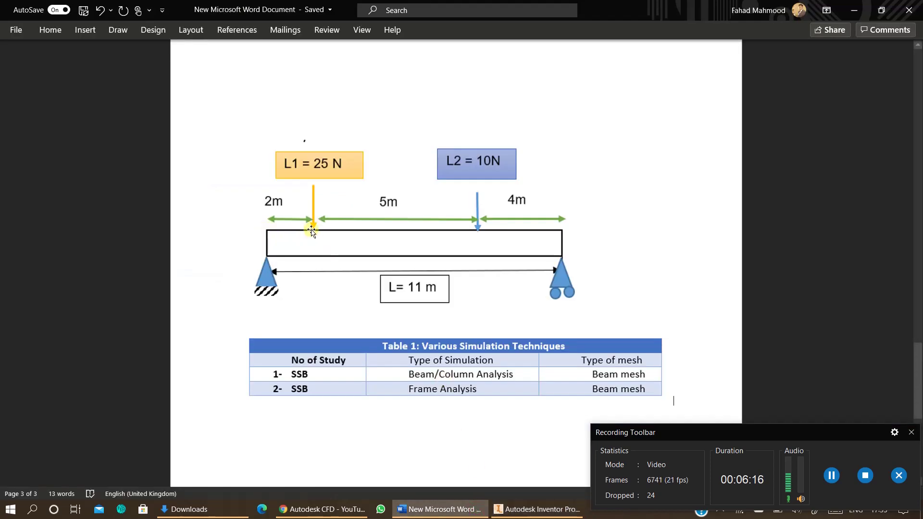
{"action": "left_click", "coordinate": [539, 509]}
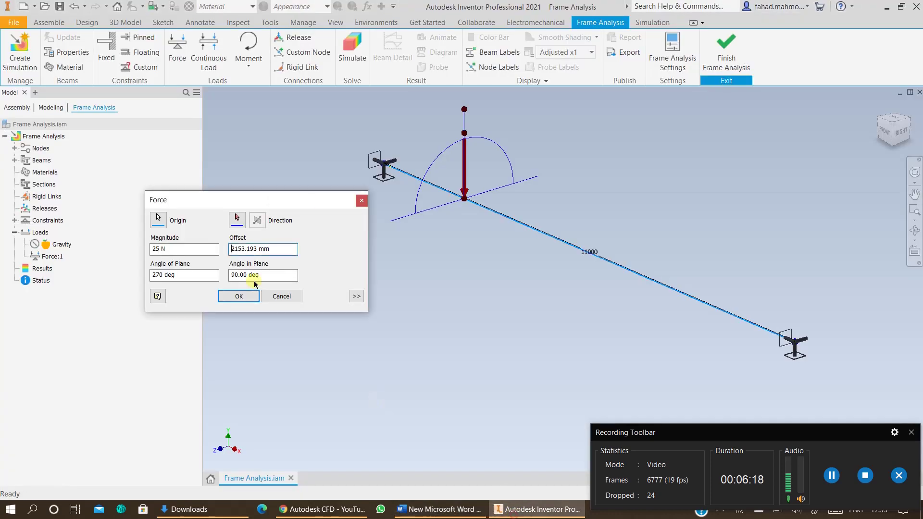
{"action": "left_click_drag", "start_coordinate": [227, 248], "coordinate": [242, 248]}
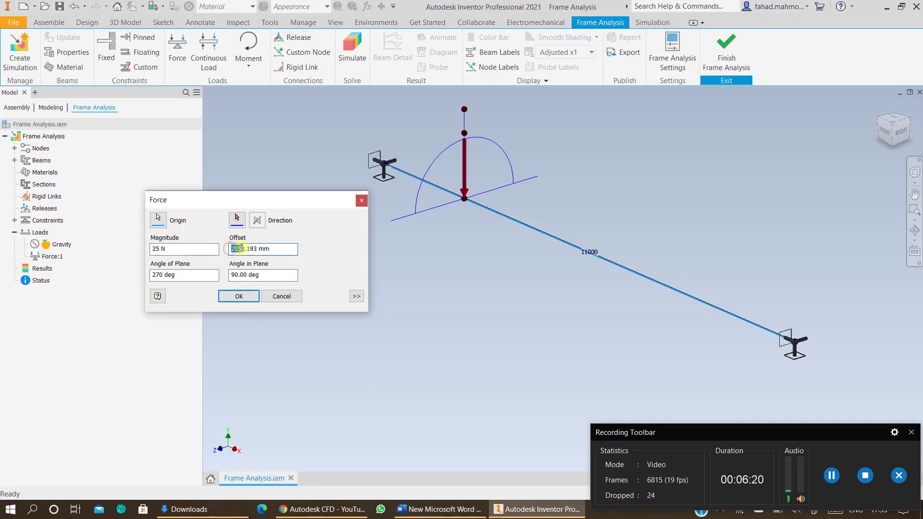
{"action": "type", "text": "200"}
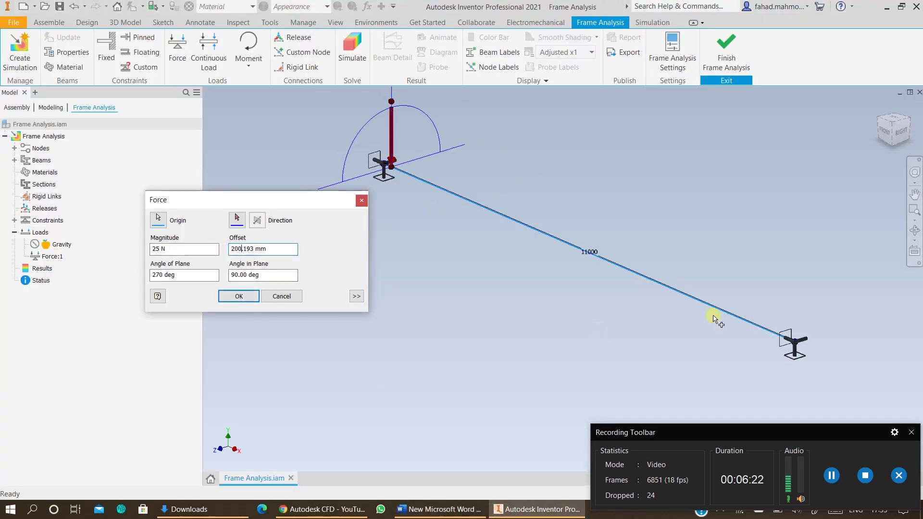
{"action": "type", "text": "0"}
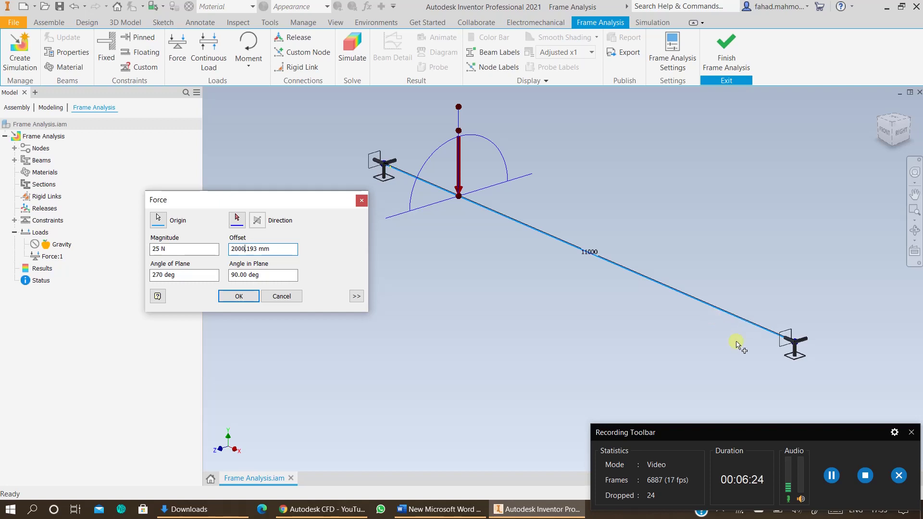
{"action": "left_click", "coordinate": [244, 299]}
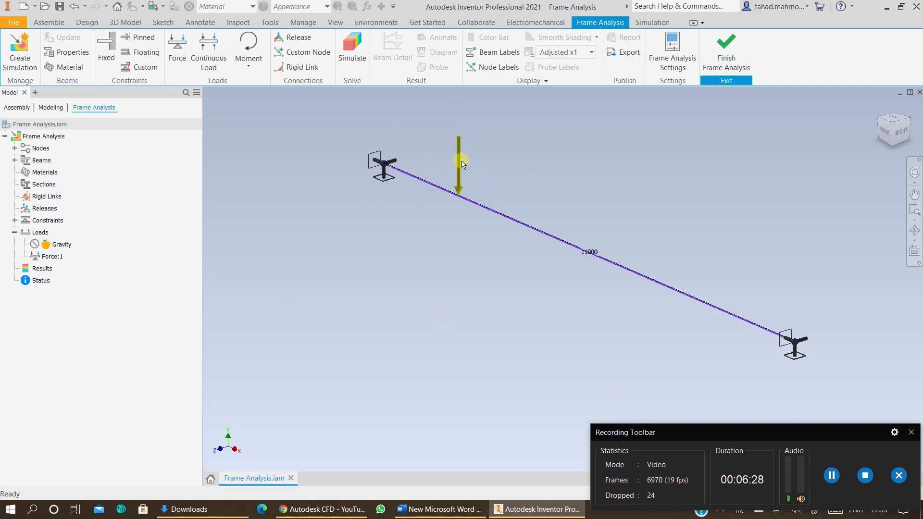
Start a second force on the beam between the 25 N load and the 11000 mm end, checking load L2 in the Word diagram
{"action": "left_click", "coordinate": [177, 65]}
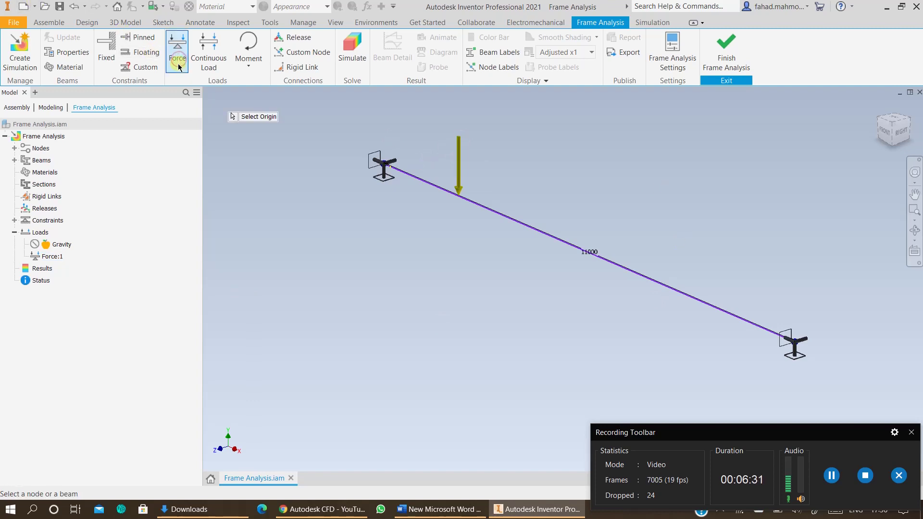
{"action": "left_click", "coordinate": [666, 287]}
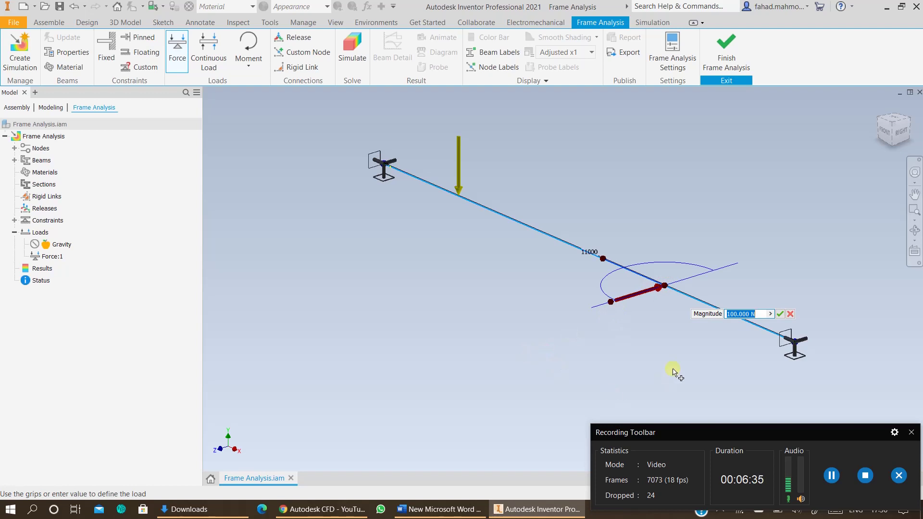
{"action": "left_click", "coordinate": [750, 314]}
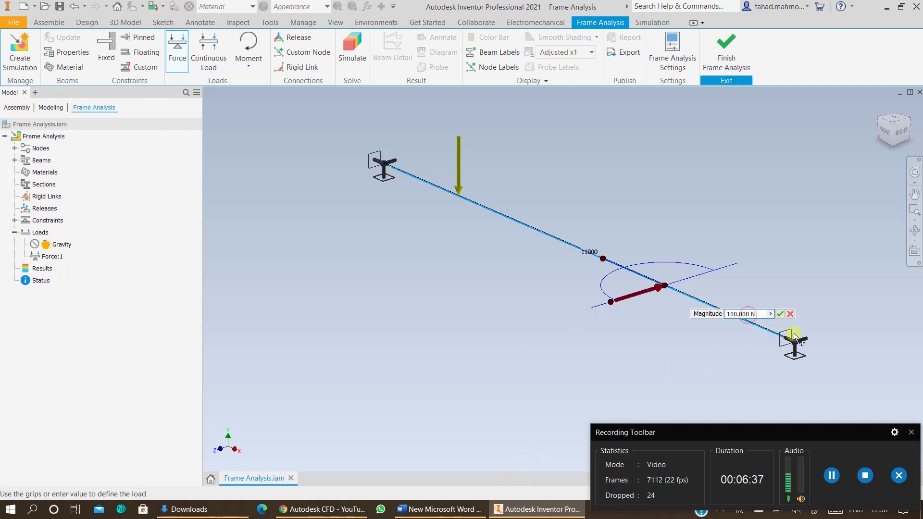
{"action": "left_click", "coordinate": [478, 508]}
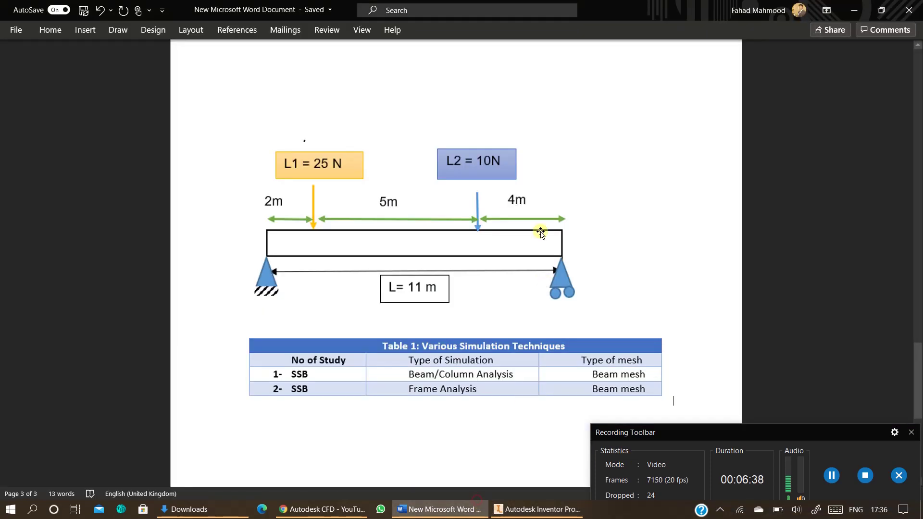
{"action": "left_click", "coordinate": [536, 509]}
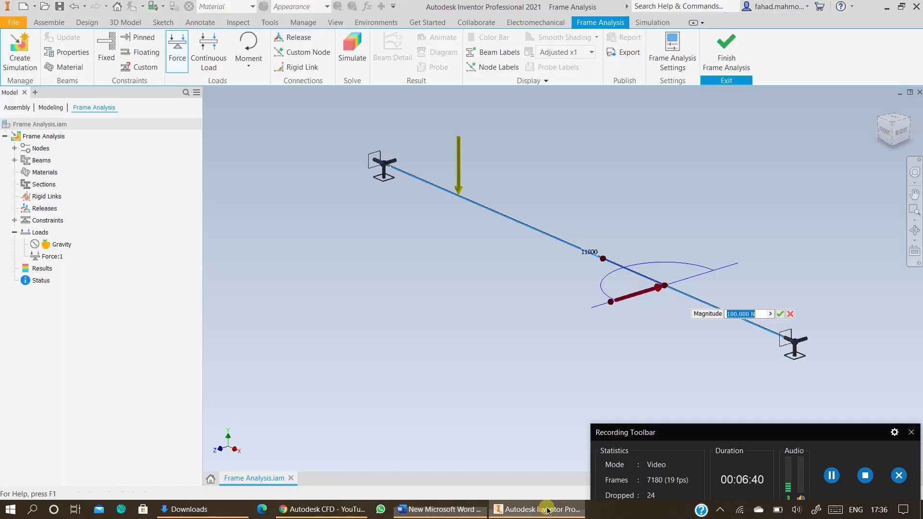